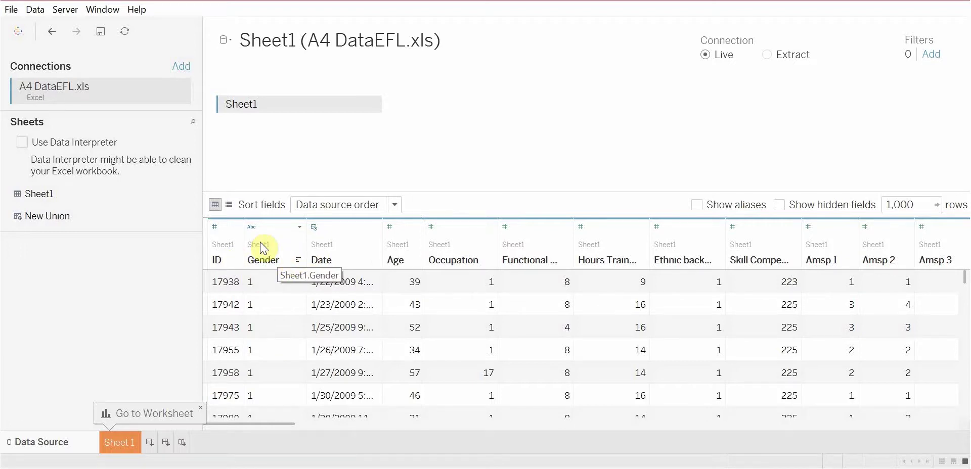
Keep Gender as a string field and alias its codes 1 as Male and 2 as Female
left_click(252, 226)
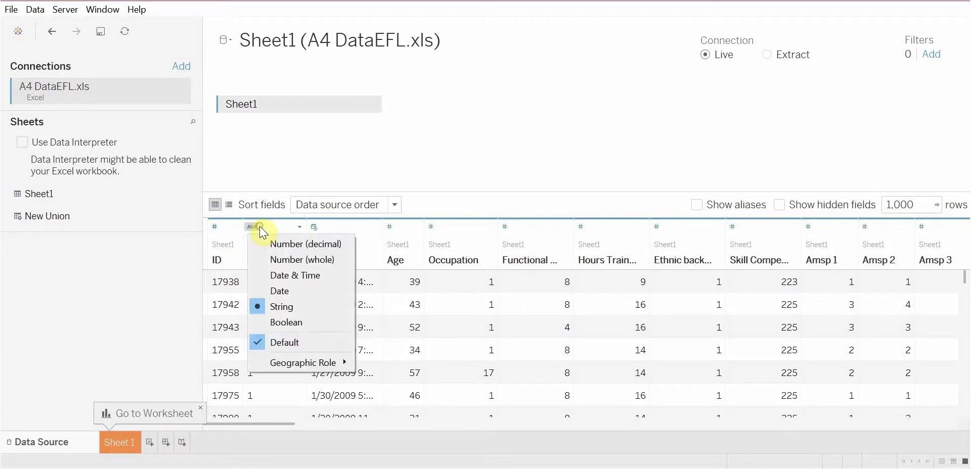
left_click(277, 305)
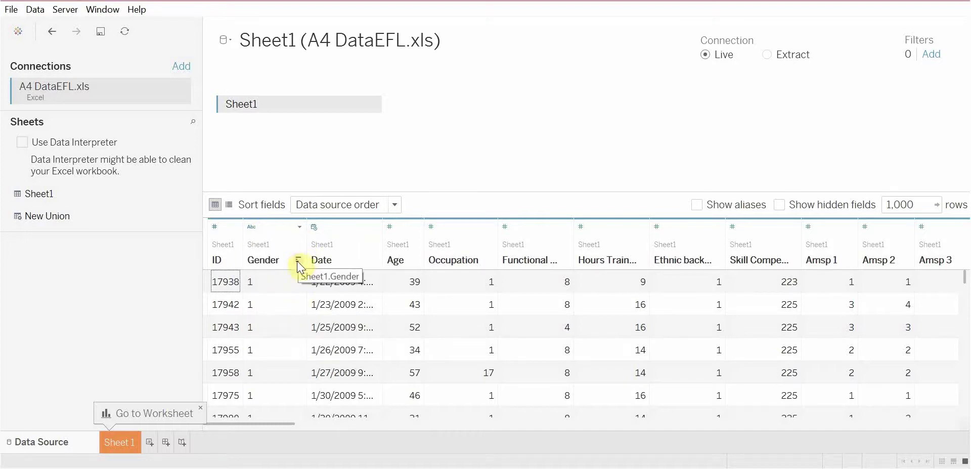
left_click(300, 227)
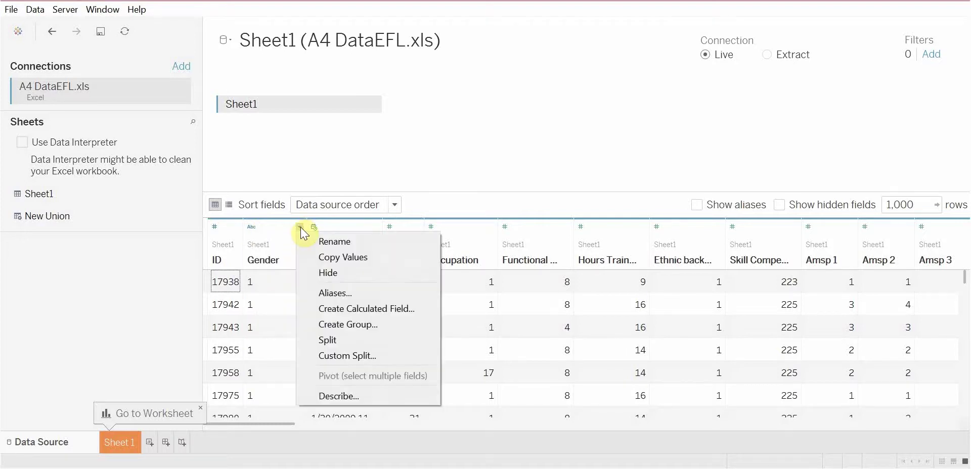
left_click(300, 227)
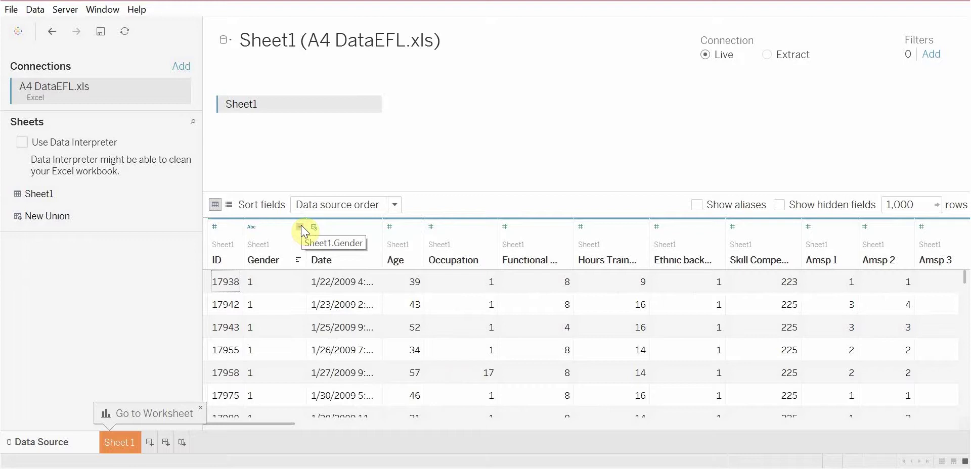
left_click(300, 227)
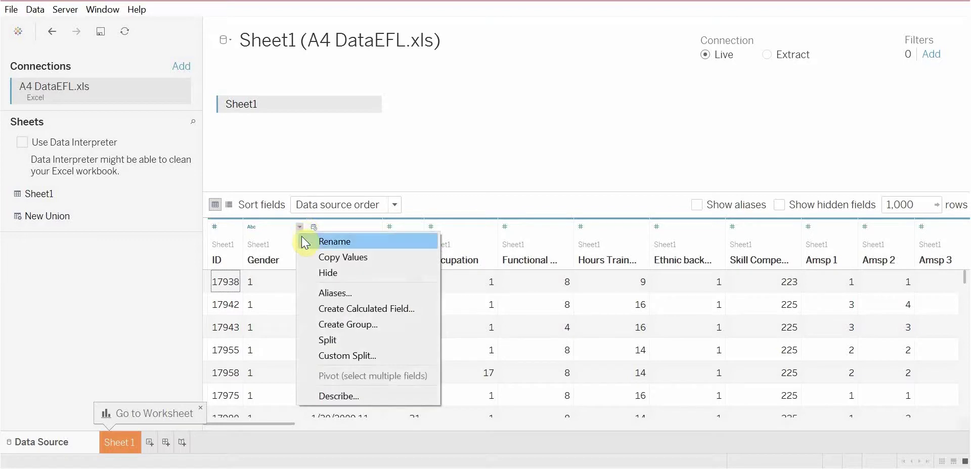
left_click(323, 293)
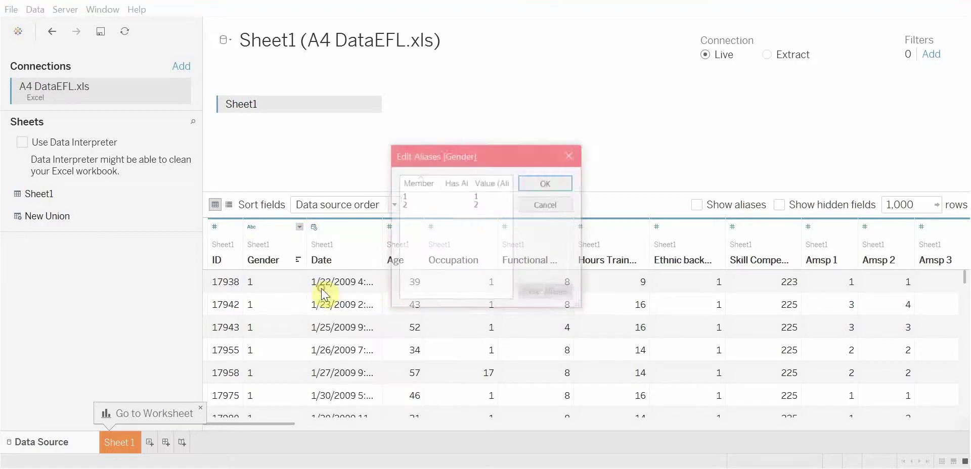
double_click(477, 196)
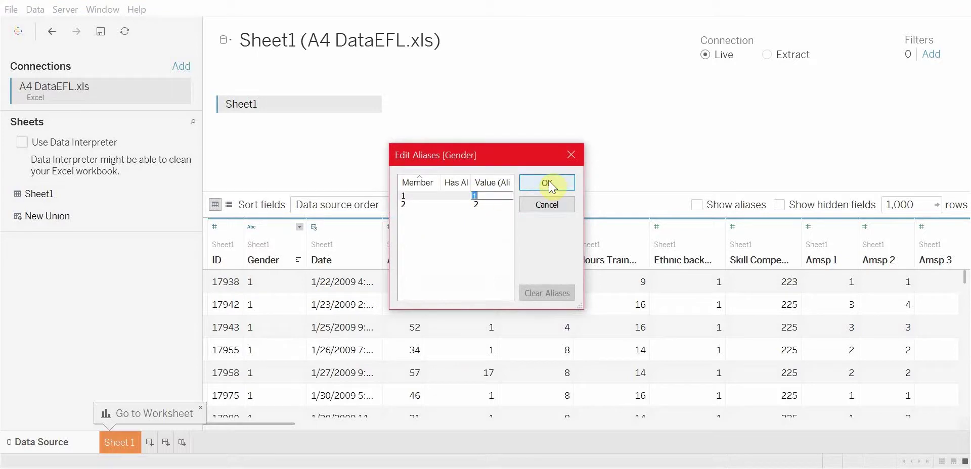
type("Male")
double_click(477, 204)
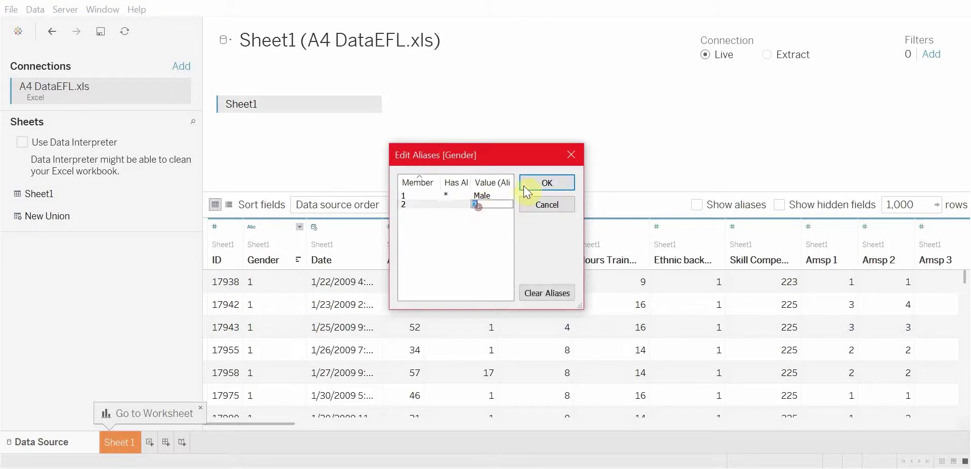
type("Female")
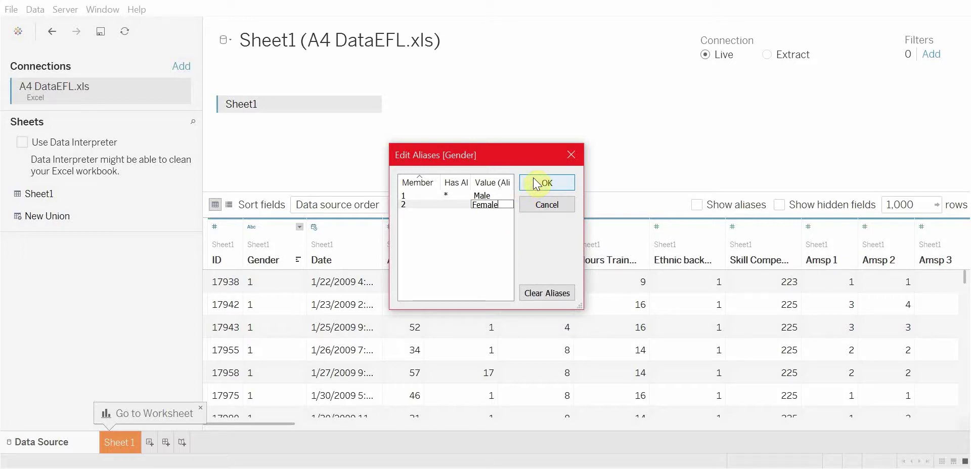
left_click(535, 183)
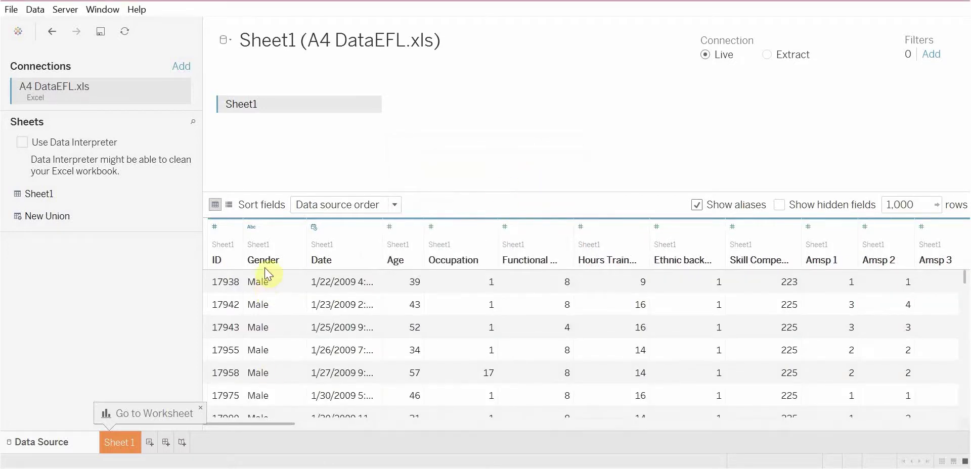
Scroll the data grid over to Ethnicity and change its data type to String
scroll(278, 324, "down", 1)
scroll(279, 330, "up", 1)
left_click_drag(272, 422, 954, 400)
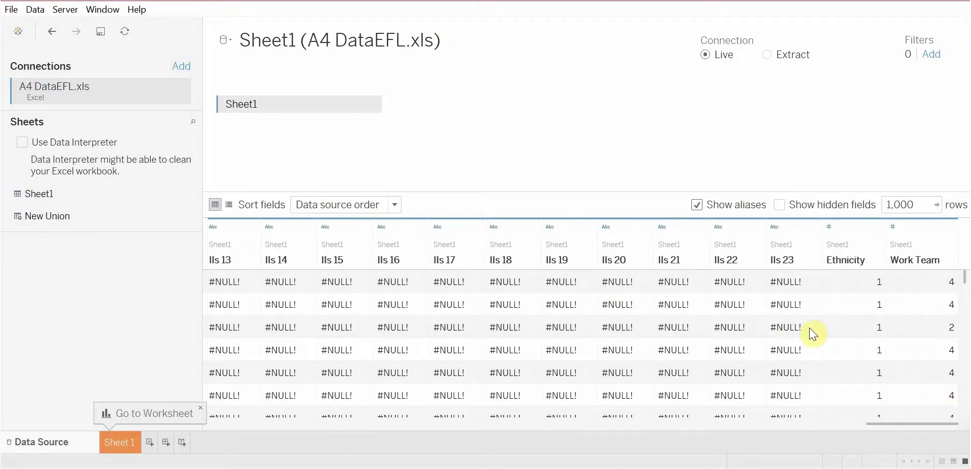
left_click(831, 226)
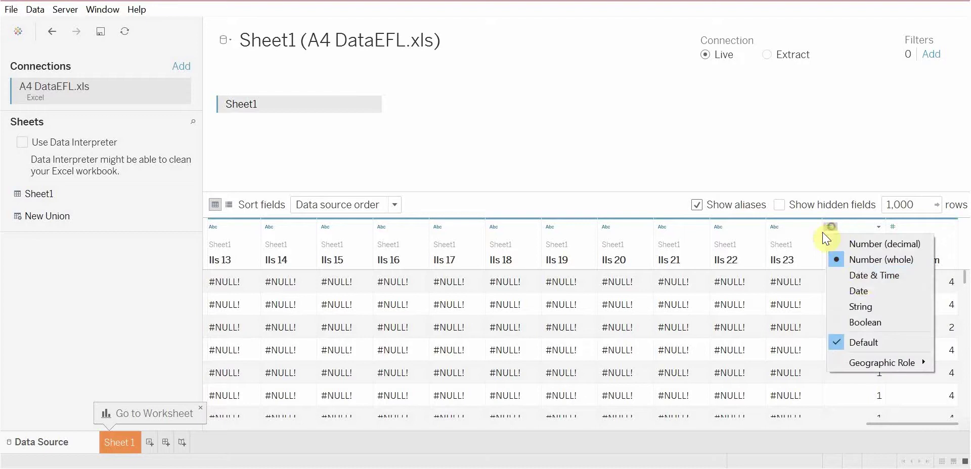
left_click(858, 308)
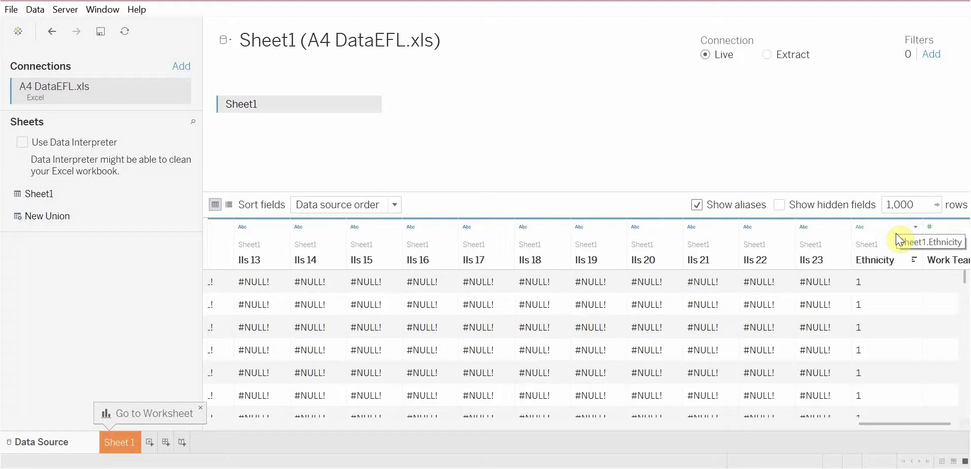
Alias Ethnicity codes 1, 2 and 3 as White, Black and Hispanic
left_click(917, 227)
left_click(894, 293)
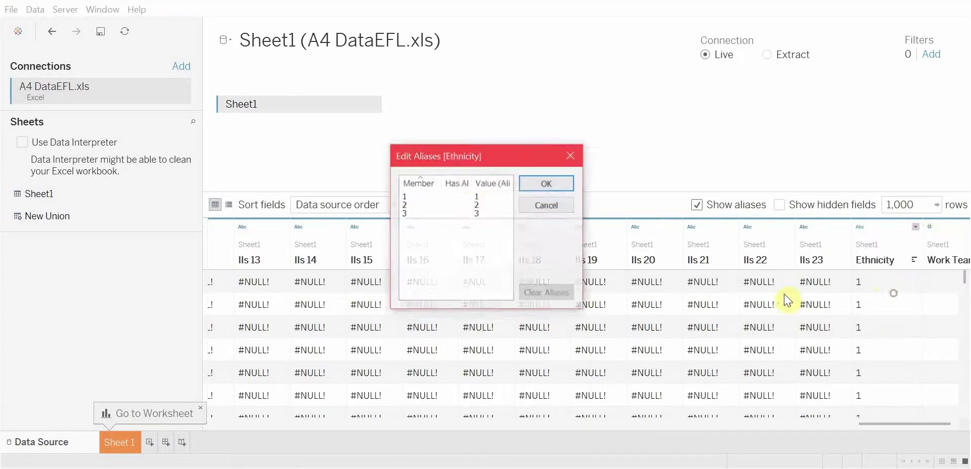
double_click(481, 197)
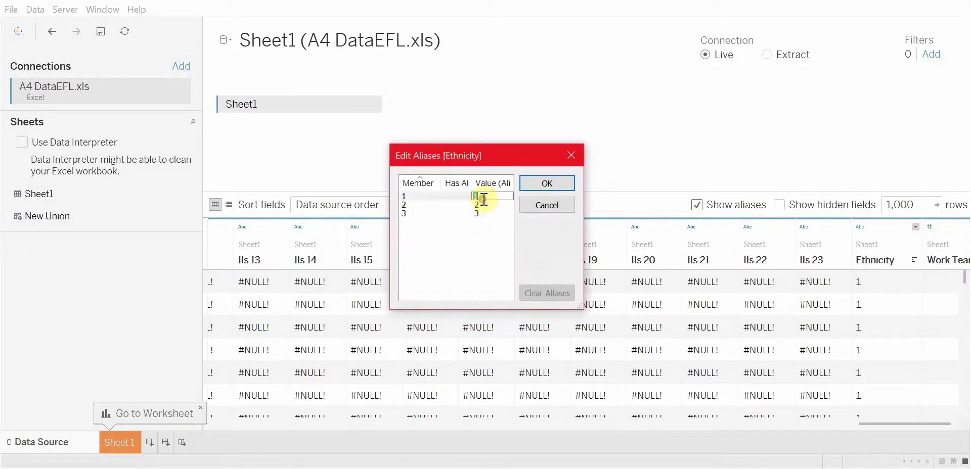
type("White")
double_click(479, 204)
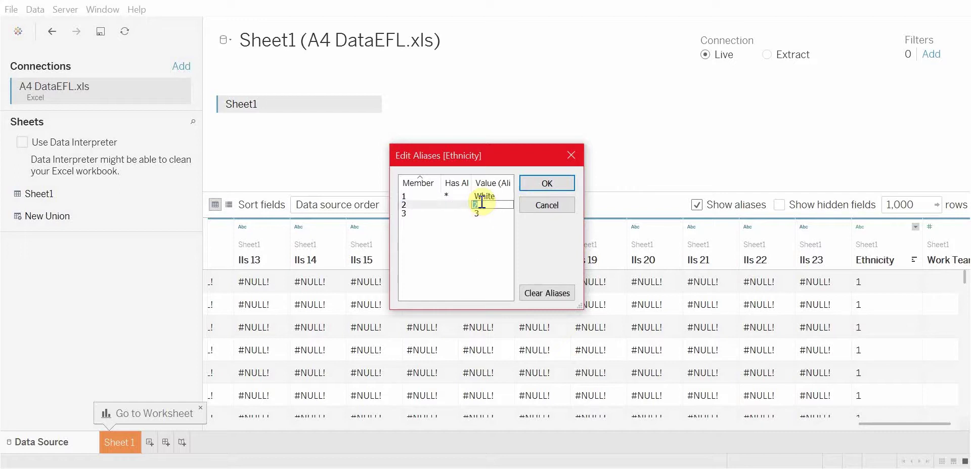
type("Black")
double_click(480, 213)
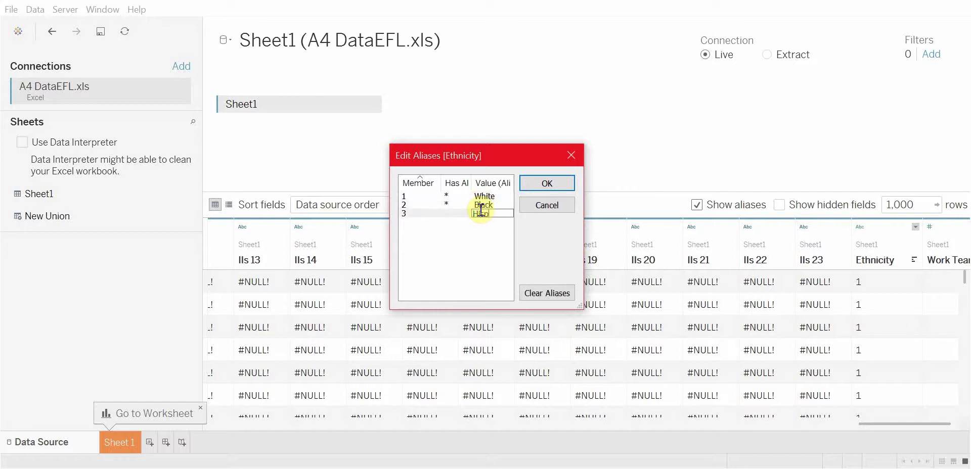
type("Hispanic")
left_click(545, 181)
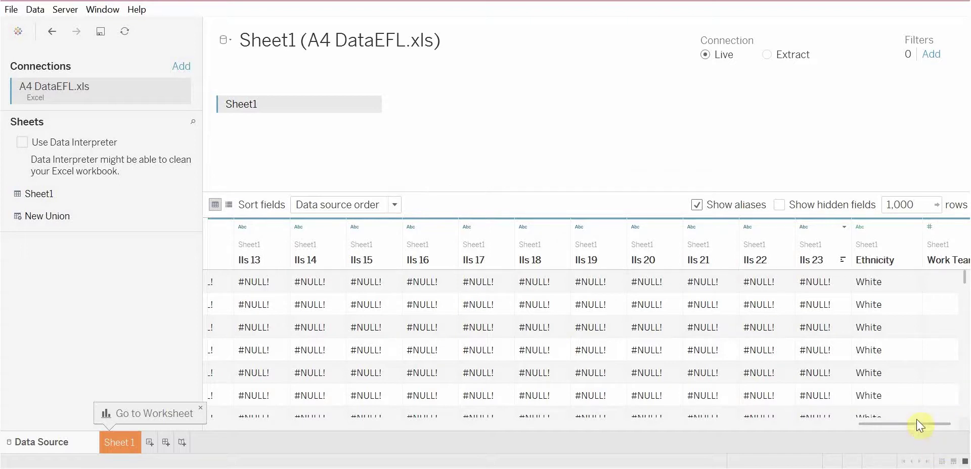
left_click_drag(916, 422, 222, 429)
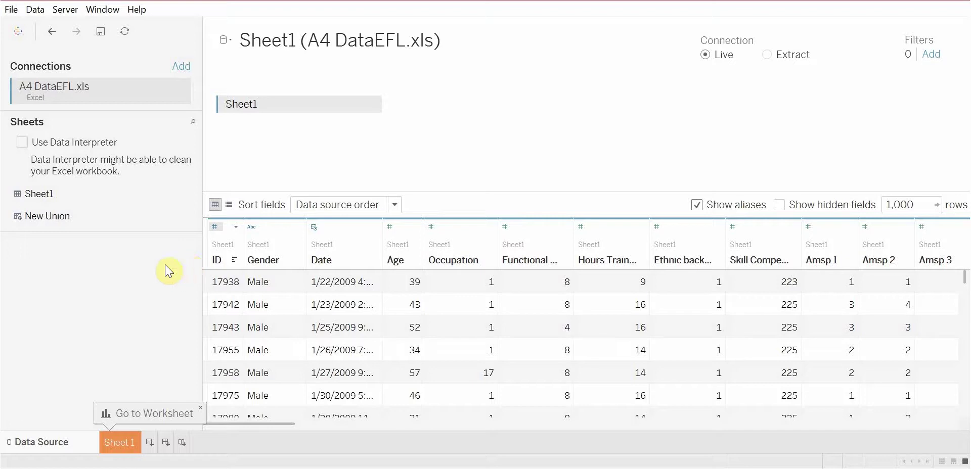
Switch to the Sheet 1 worksheet and drag Ethnicity into the Dimensions pane
left_click(124, 444)
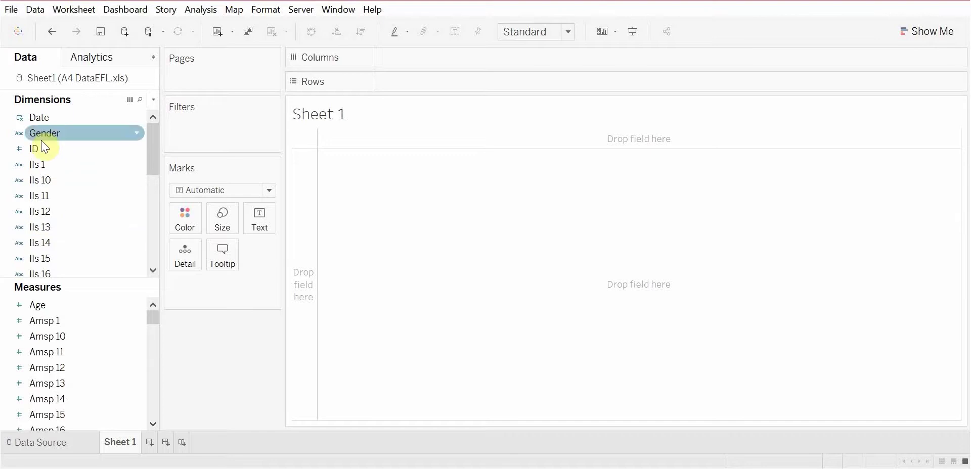
left_click(84, 135)
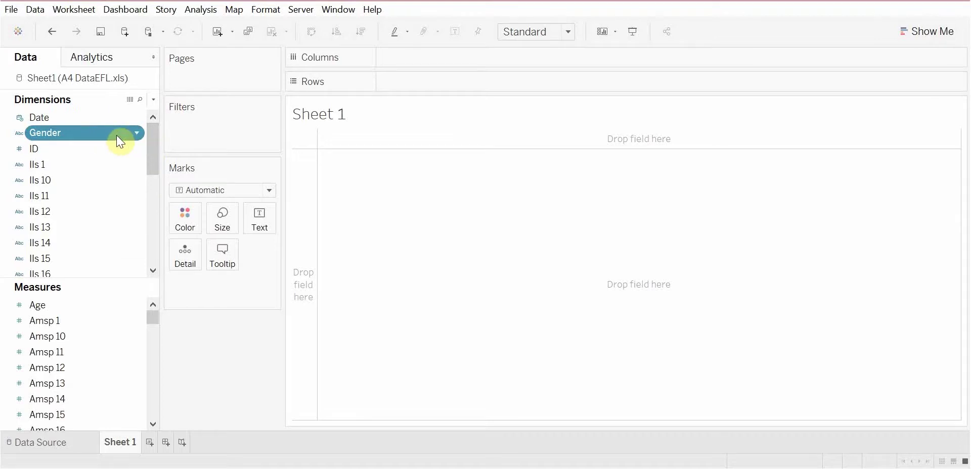
mouse_move(93, 141)
left_mouse_down()
mouse_move(73, 233)
mouse_move(72, 199)
mouse_move(108, 178)
mouse_move(76, 317)
mouse_move(89, 343)
mouse_move(63, 348)
mouse_move(77, 355)
mouse_move(63, 178)
left_mouse_up()
Add Ethnicity to the Rows shelf
left_click(138, 132)
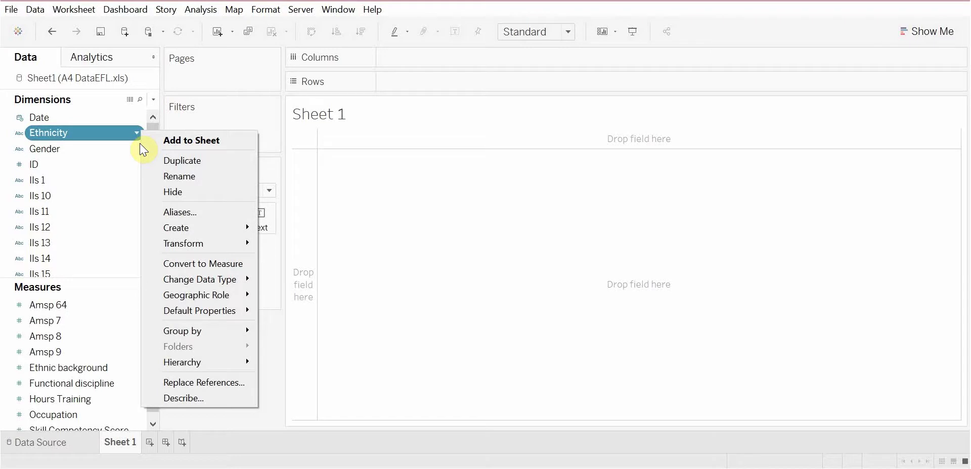
double_click(134, 134)
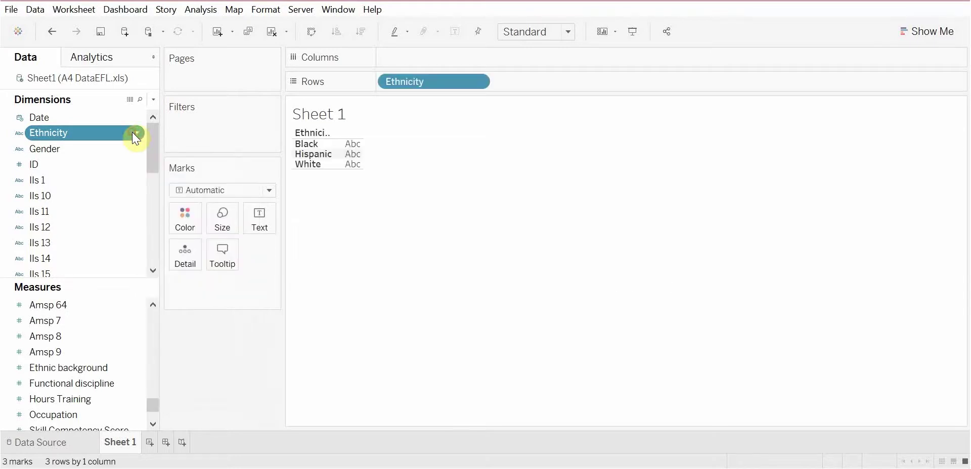
left_click(140, 132)
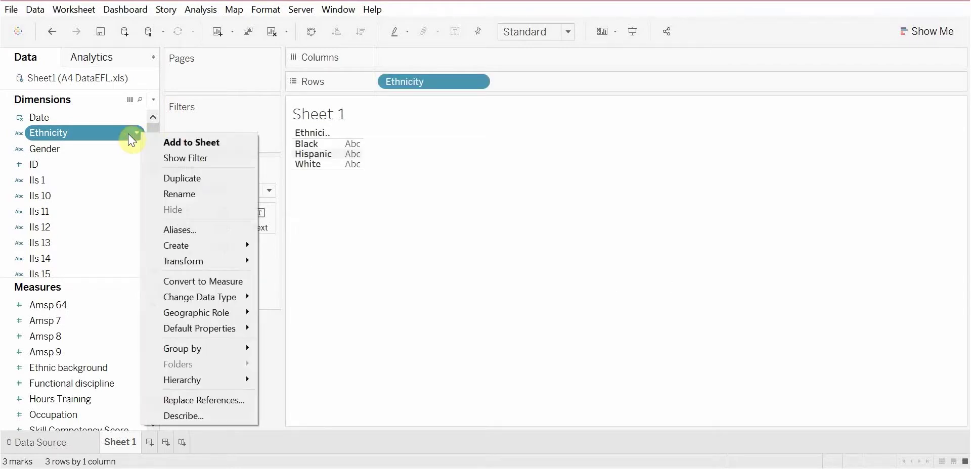
left_click(128, 133)
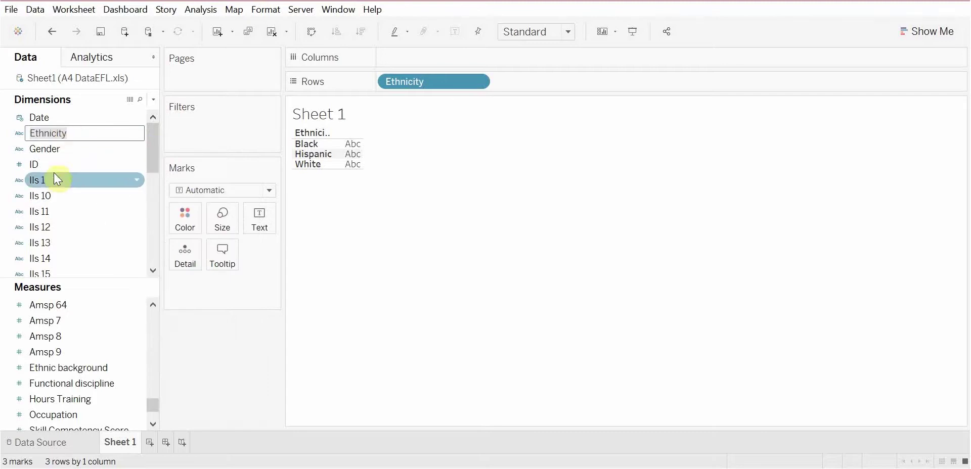
Move Work Team into Dimensions, then drag Ethnicity off Rows to empty the view
scroll(96, 348, "down", 2)
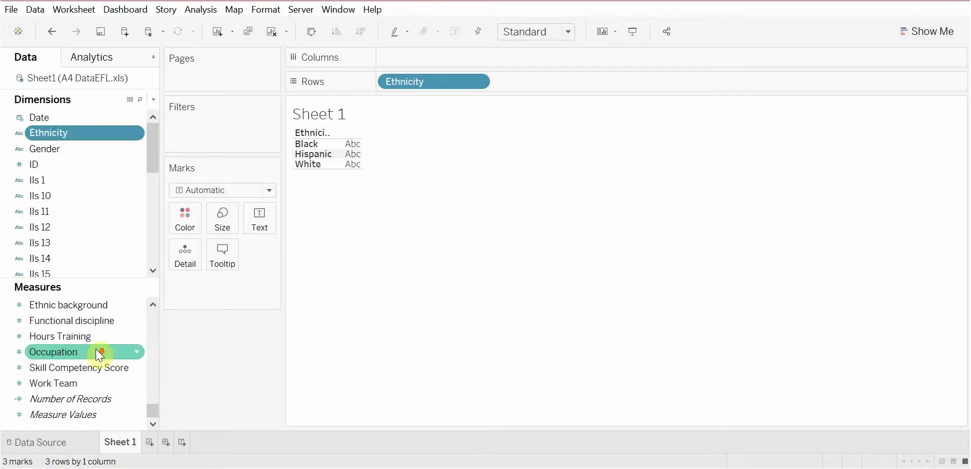
left_click_drag(85, 383, 93, 195)
scroll(95, 366, "up", 20)
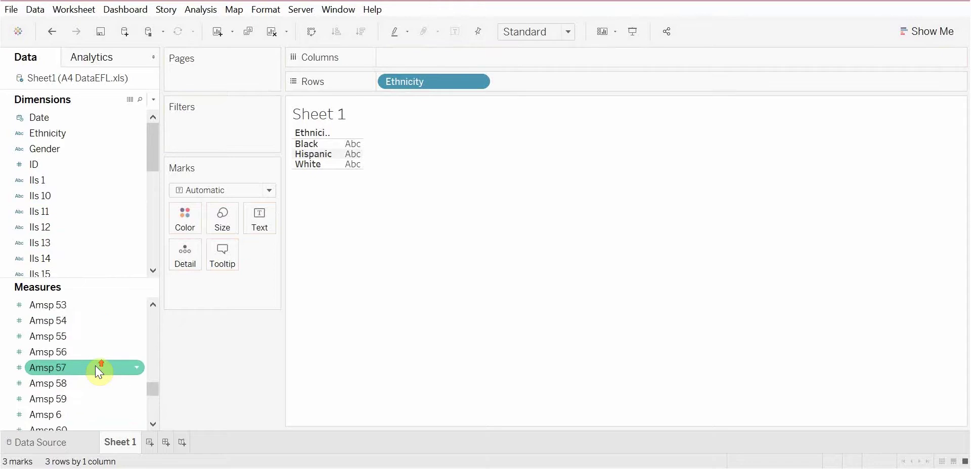
scroll(91, 363, "up", 5)
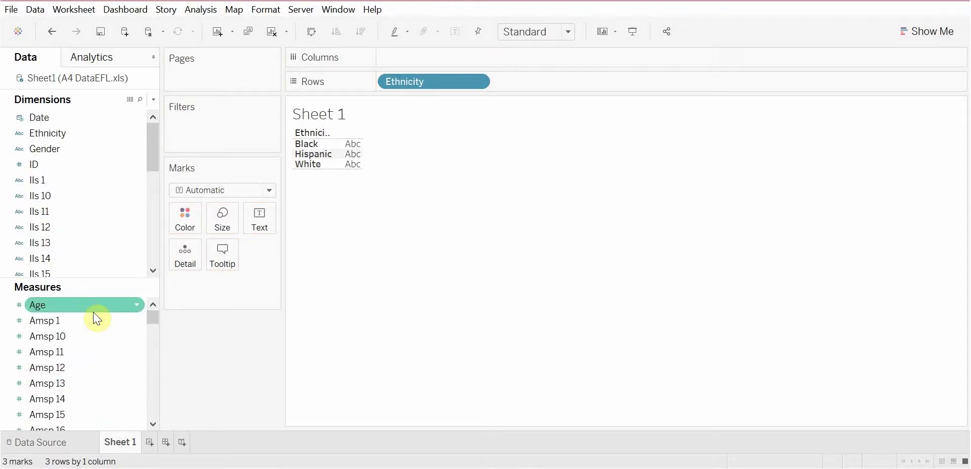
scroll(97, 316, "down", 13)
scroll(103, 321, "down", 10)
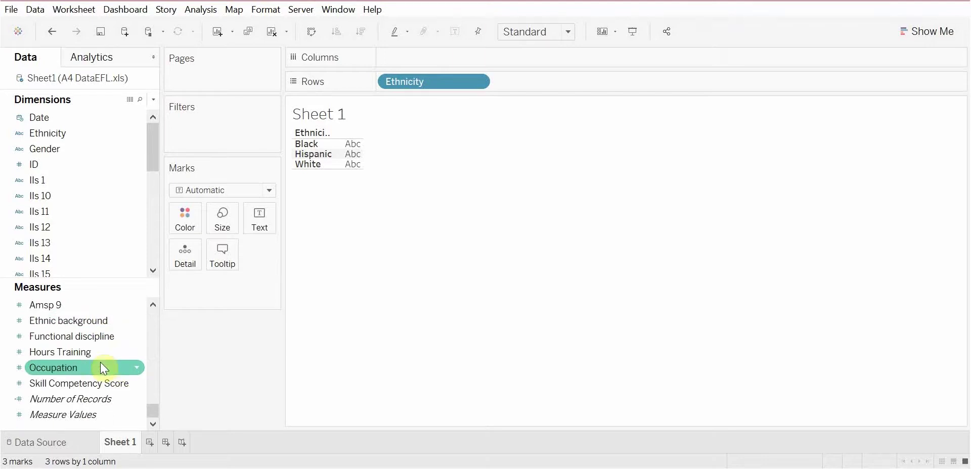
scroll(86, 361, "up", 15)
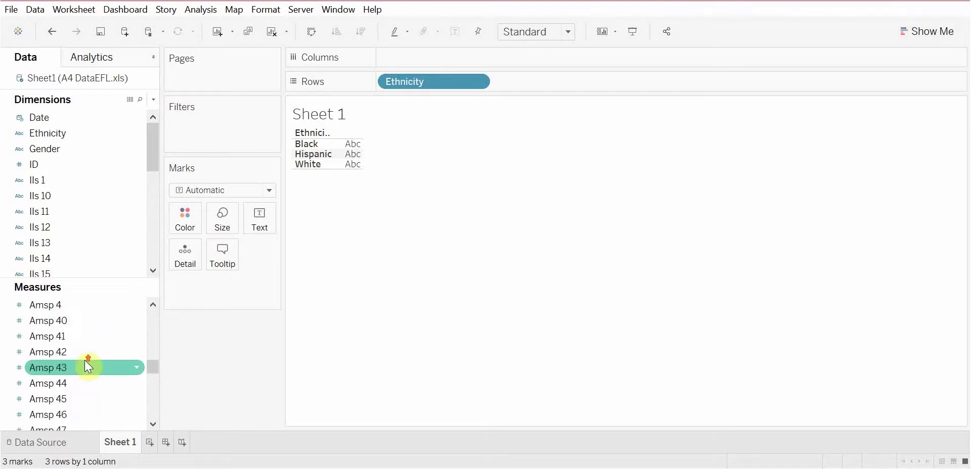
scroll(85, 362, "up", 13)
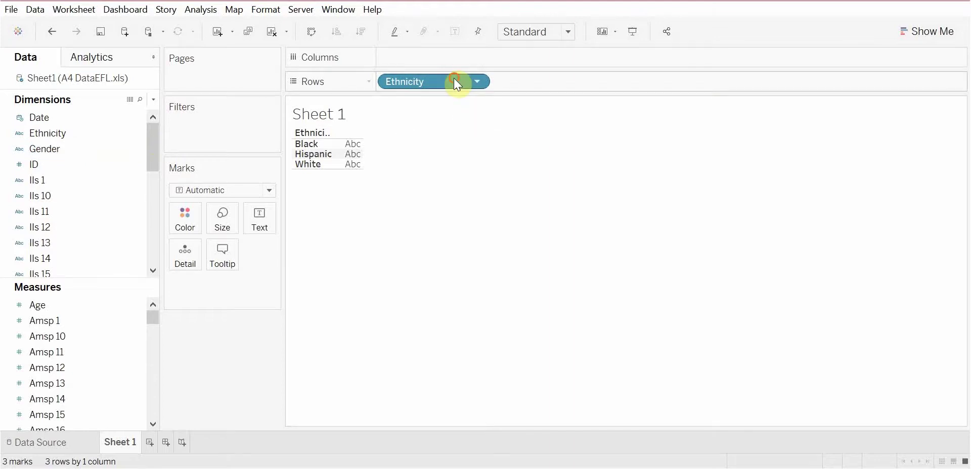
left_click_drag(456, 84, 39, 165)
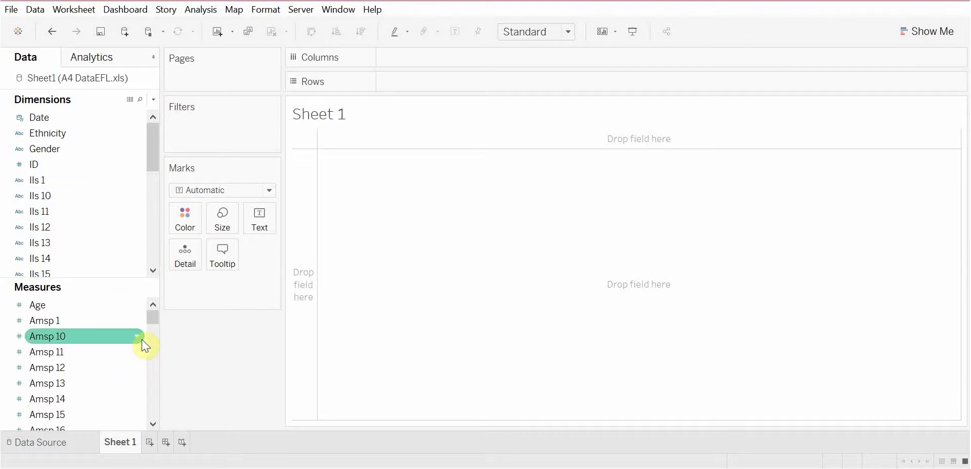
Put Skill Competency Score on Columns and Hours Training on Rows
scroll(137, 345, "down", 1)
scroll(136, 340, "up", 1)
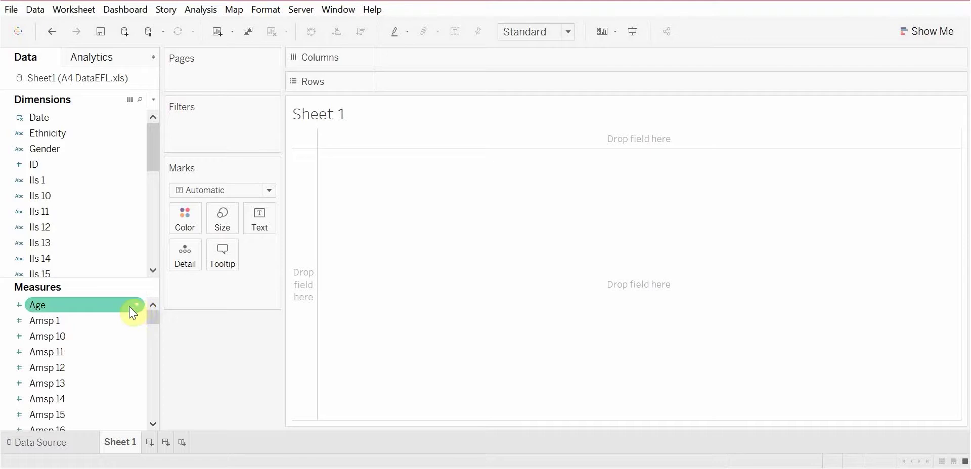
left_click_drag(156, 317, 145, 430)
left_click(55, 380)
left_click(49, 358)
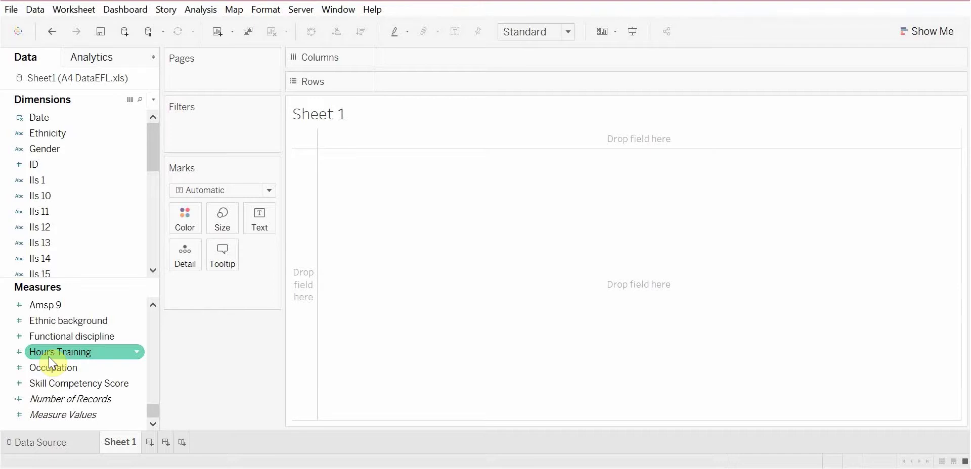
left_click_drag(57, 338, 376, 61)
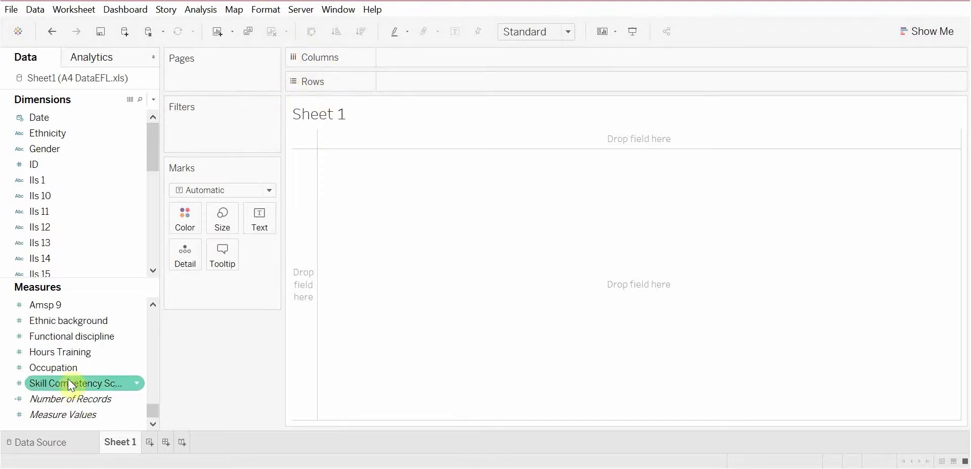
left_click_drag(60, 384, 421, 60)
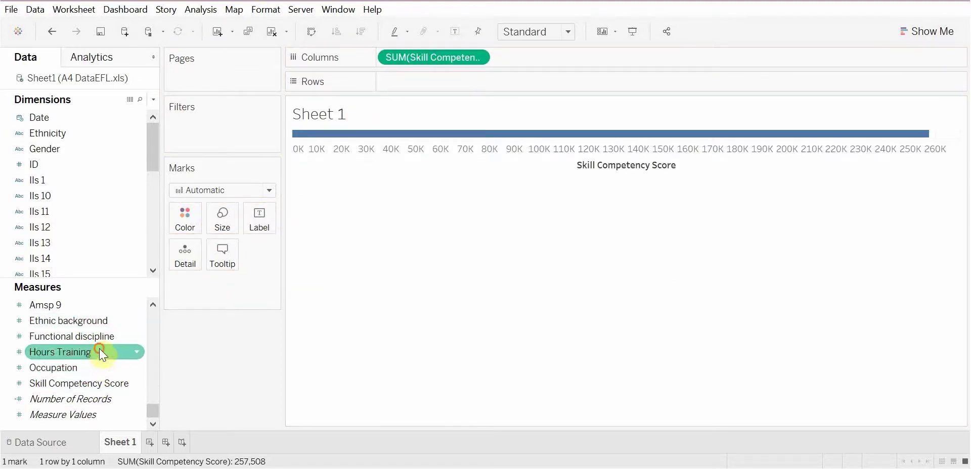
left_click_drag(98, 351, 460, 78)
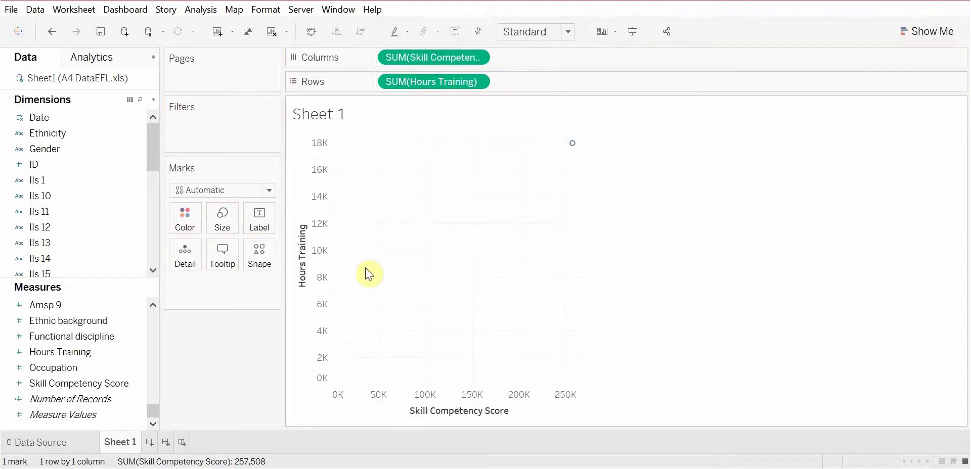
Switch both pills to Dimension so the scatter shows 259 individual marks
left_click(480, 58)
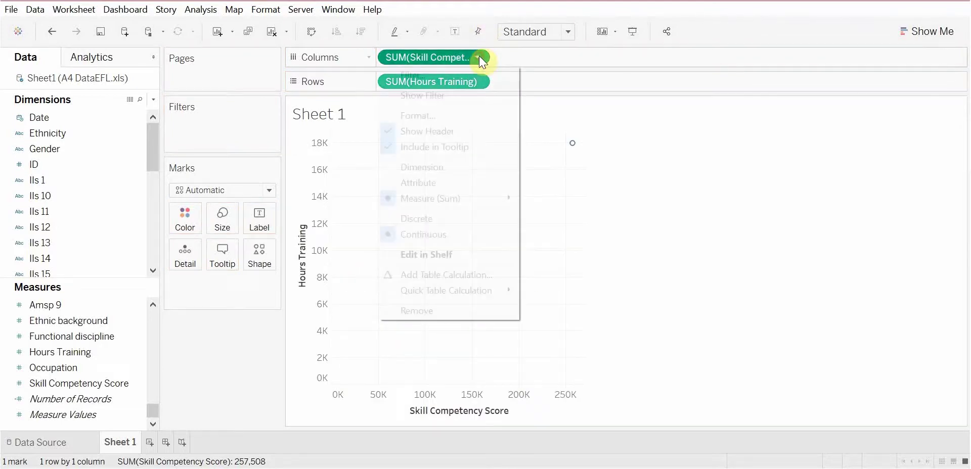
left_click(436, 168)
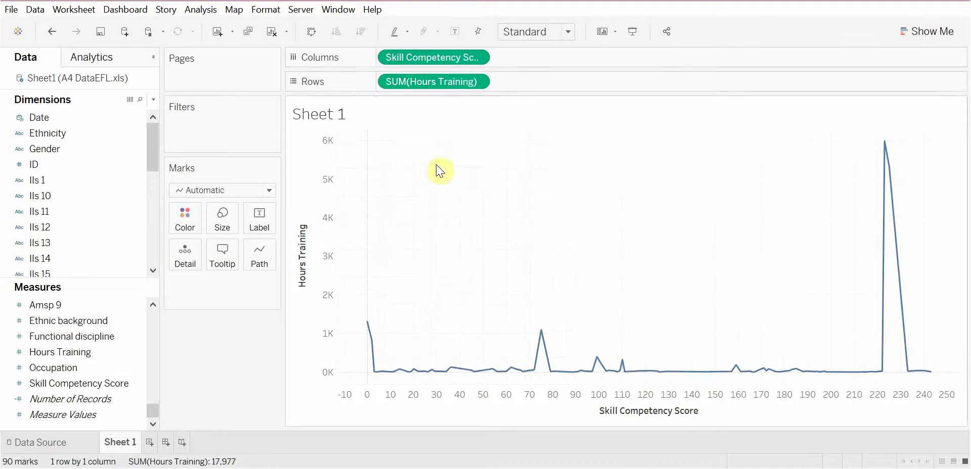
left_click(478, 82)
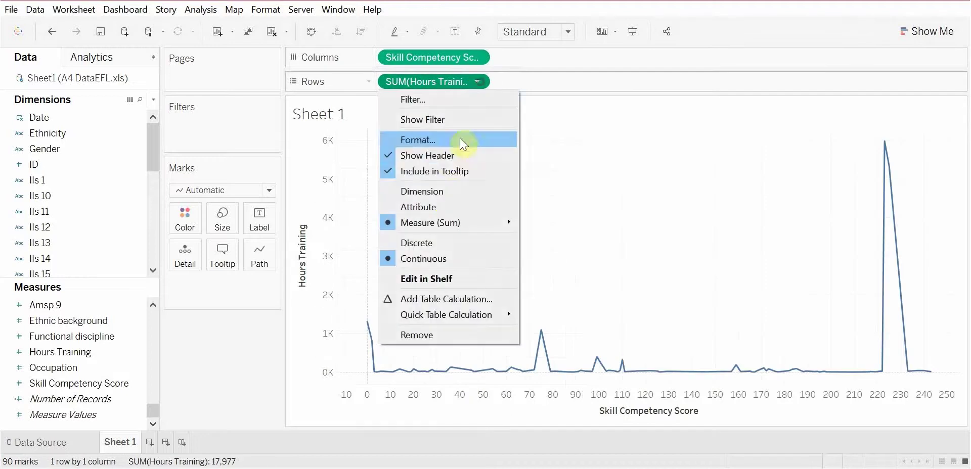
left_click(436, 192)
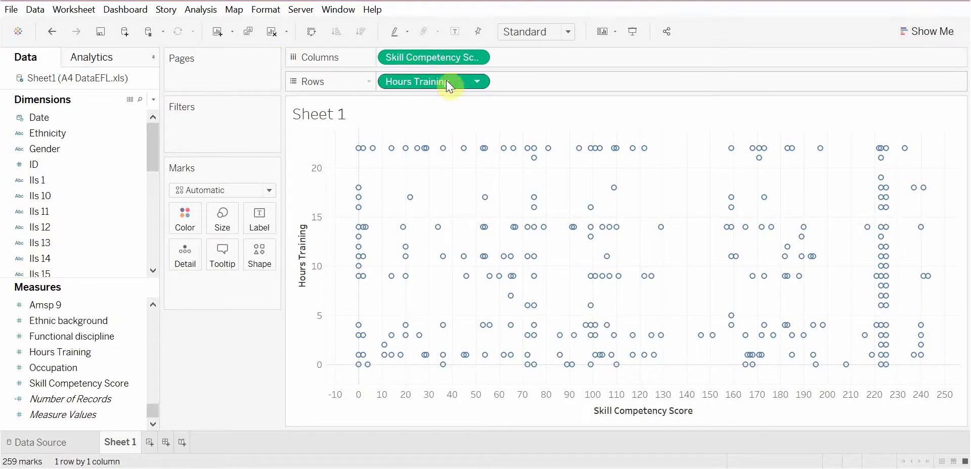
Drag Hours Training off Rows and Skill Competency Score off Columns back to the Data pane
left_click_drag(447, 80, 91, 350)
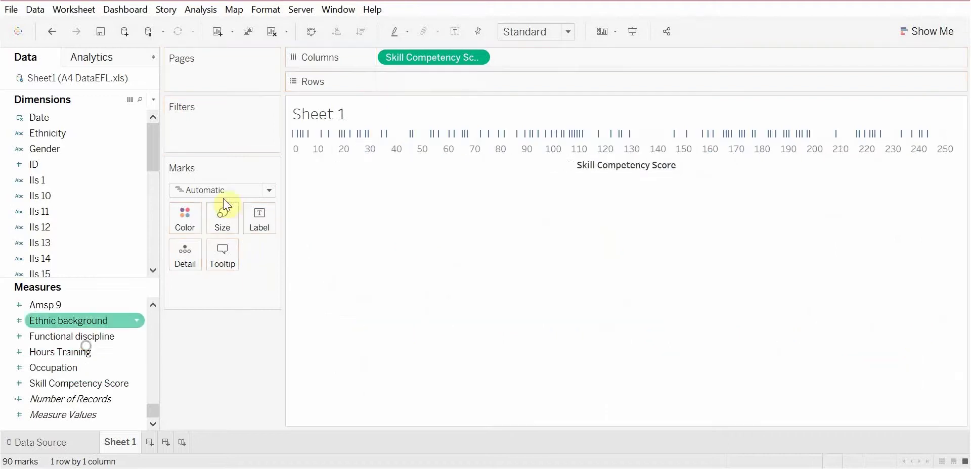
left_click_drag(429, 57, 51, 372)
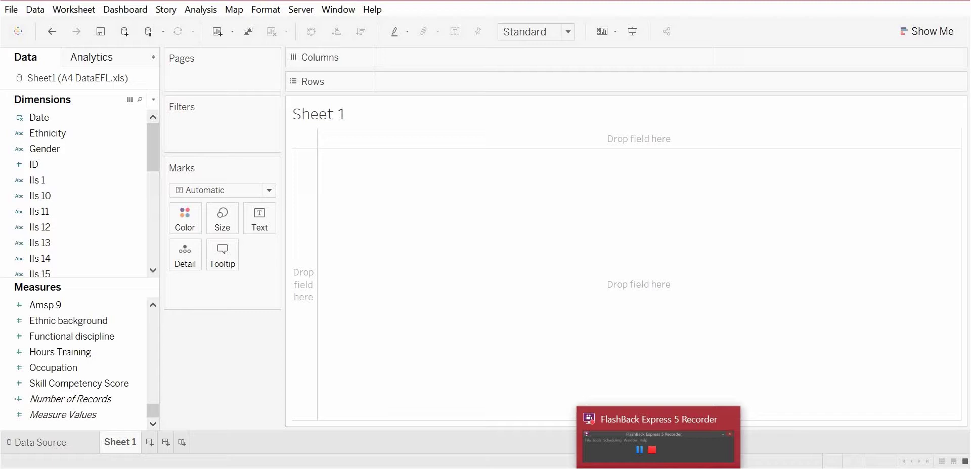
Open the A4 Notepad file with FIXED z-score formulas for Hours Training and Skill Competency Score
left_click(659, 435)
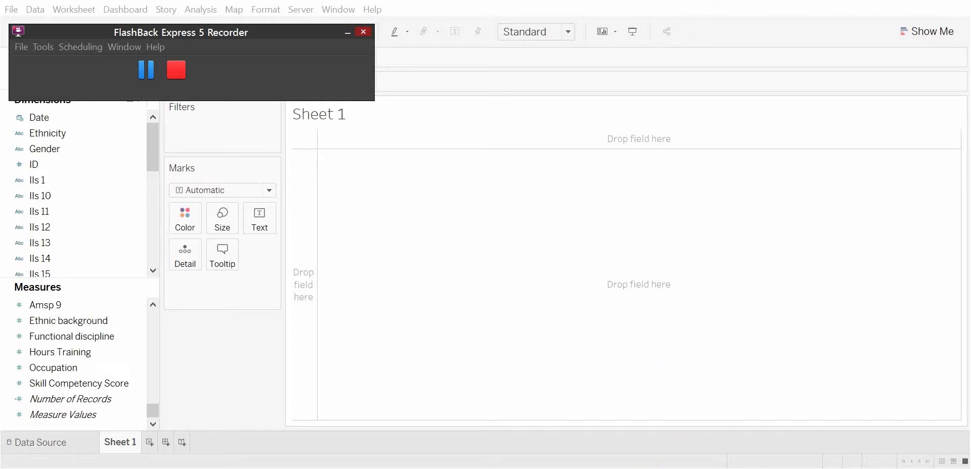
mouse_move(658, 468)
Add a blank line under each z-score title and delete the unused State formula
left_click(697, 419)
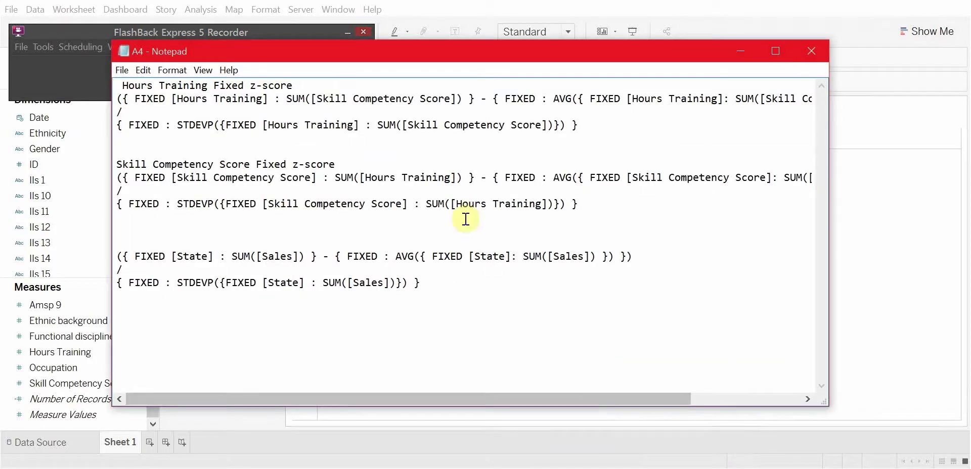
left_click(298, 85)
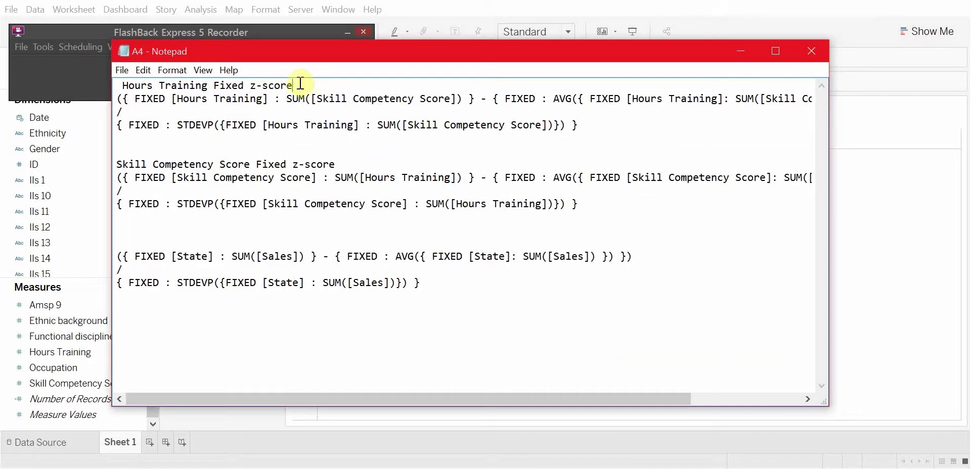
key("Return")
left_click(335, 178)
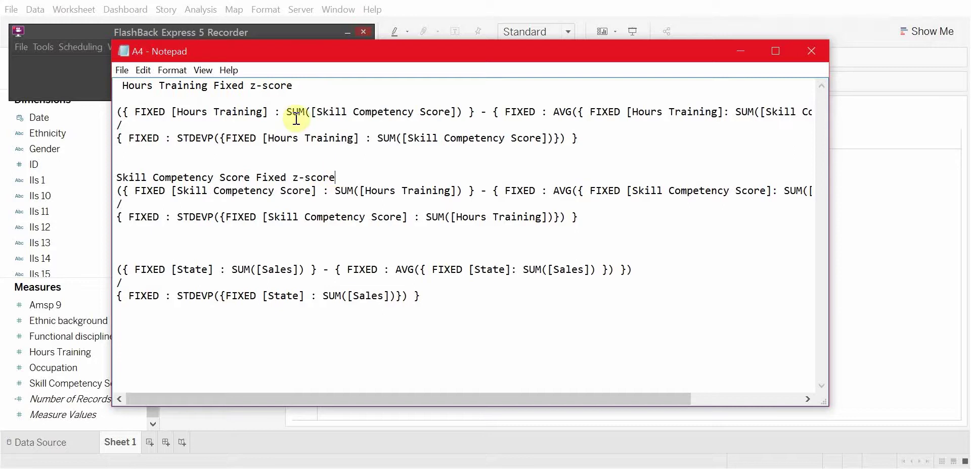
key("Return")
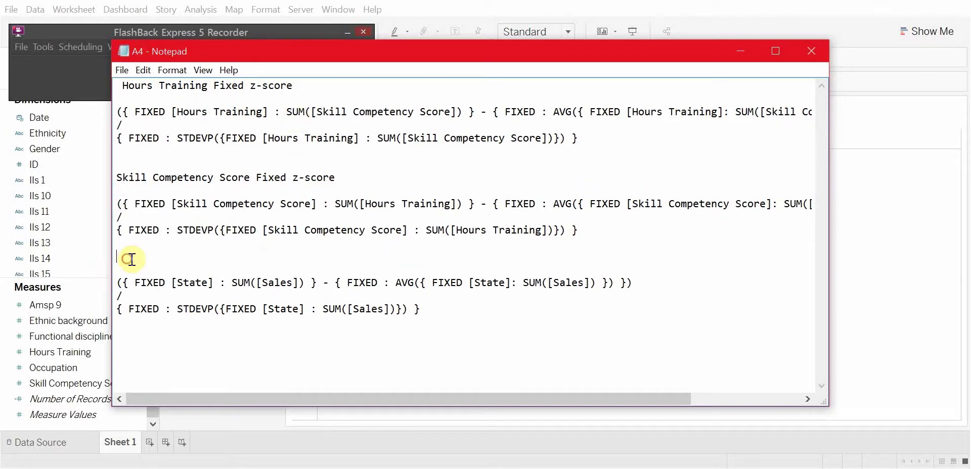
left_click_drag(121, 266, 540, 357)
key("BackSpace")
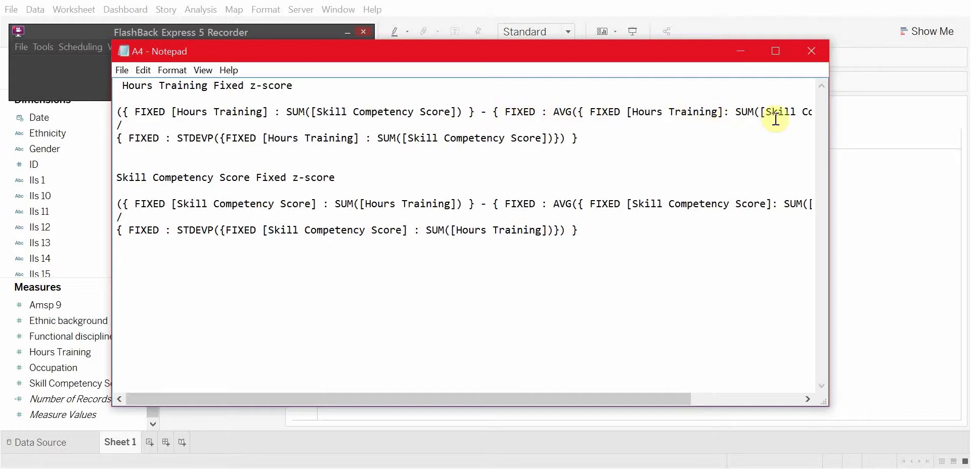
Select the three-line Hours Training formula and minimize Notepad
left_click_drag(657, 402, 475, 375)
left_click(295, 353)
left_click_drag(580, 138, 107, 102)
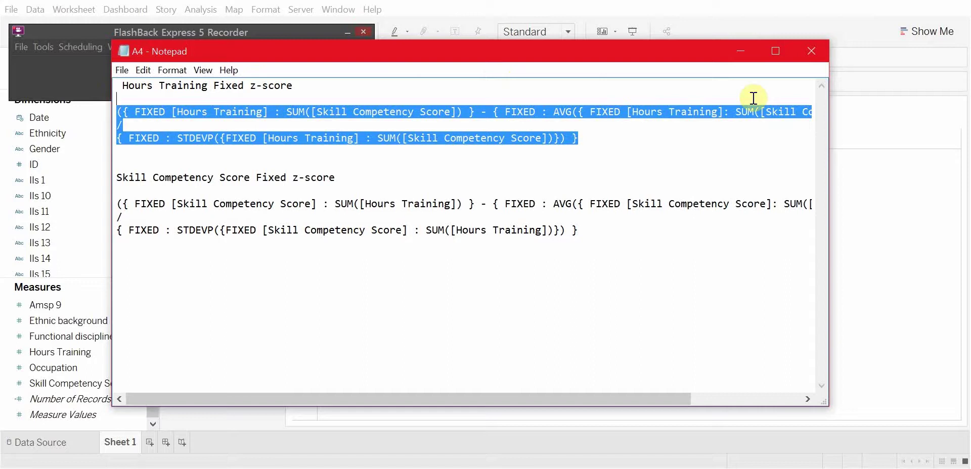
left_click(740, 51)
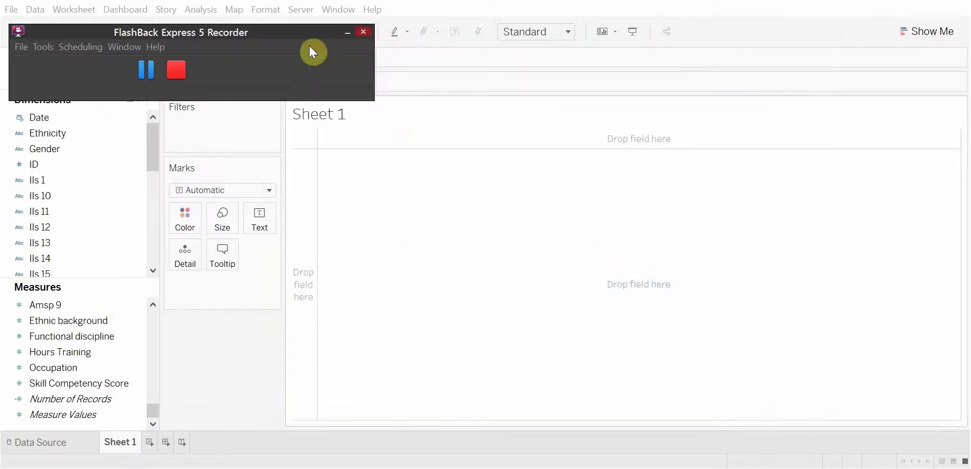
Start a new calculated field from the Analysis menu named ZScore Hours Training
left_click(355, 32)
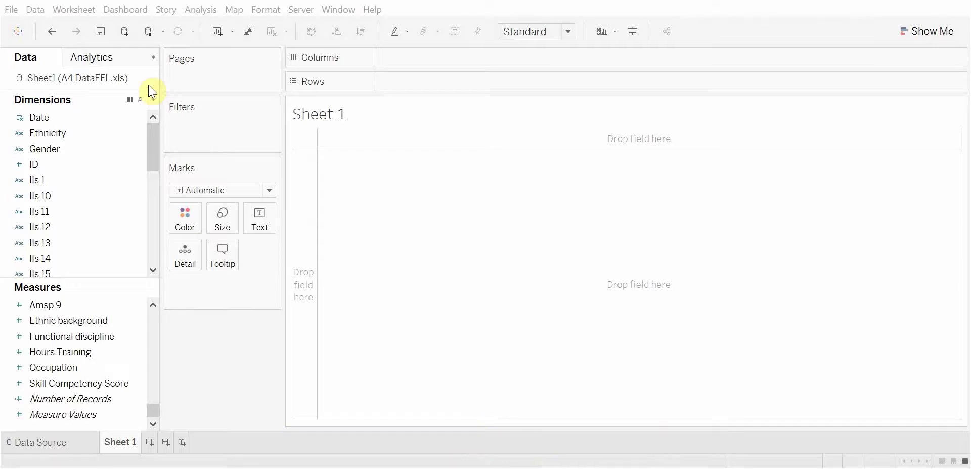
left_click(154, 28)
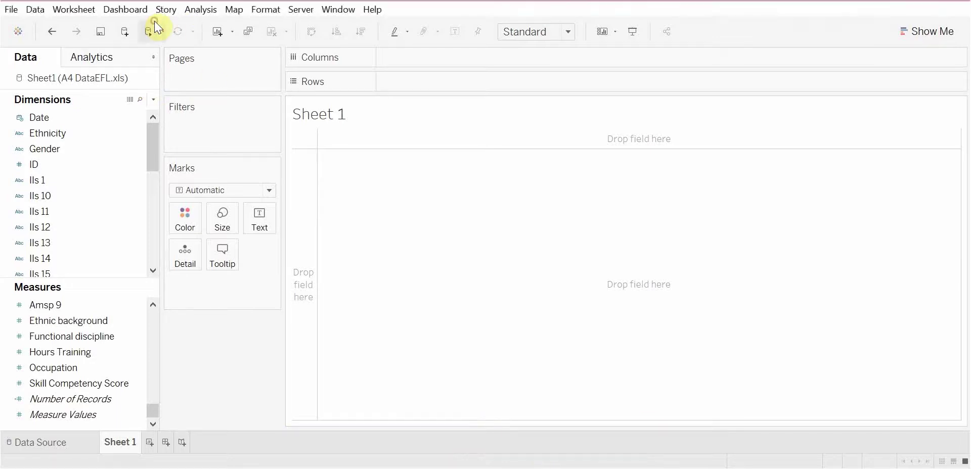
left_click(193, 8)
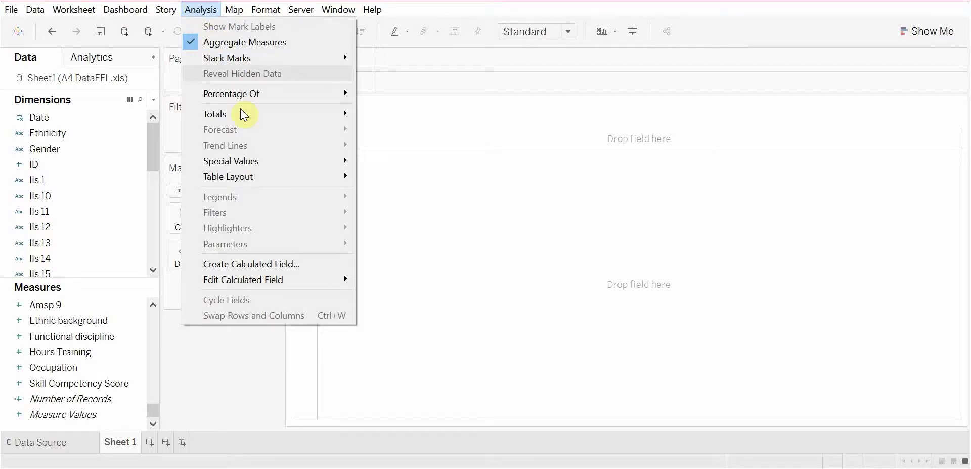
left_click(240, 264)
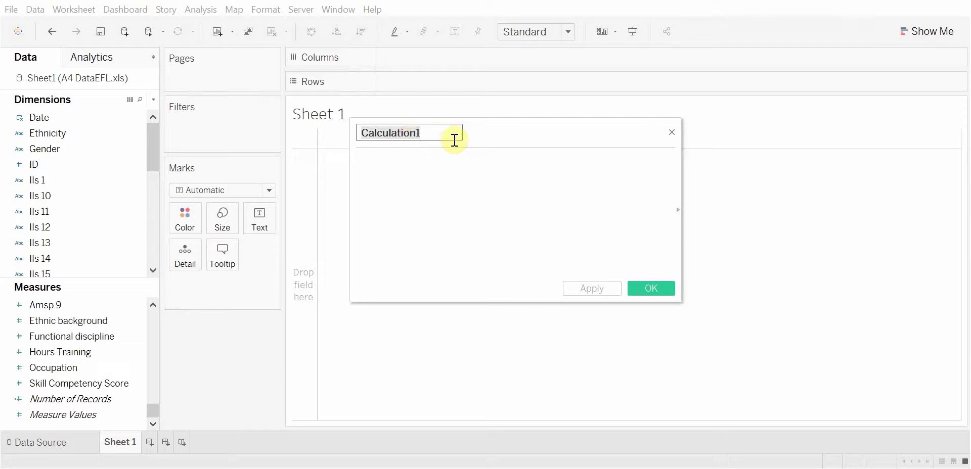
type("ZScore")
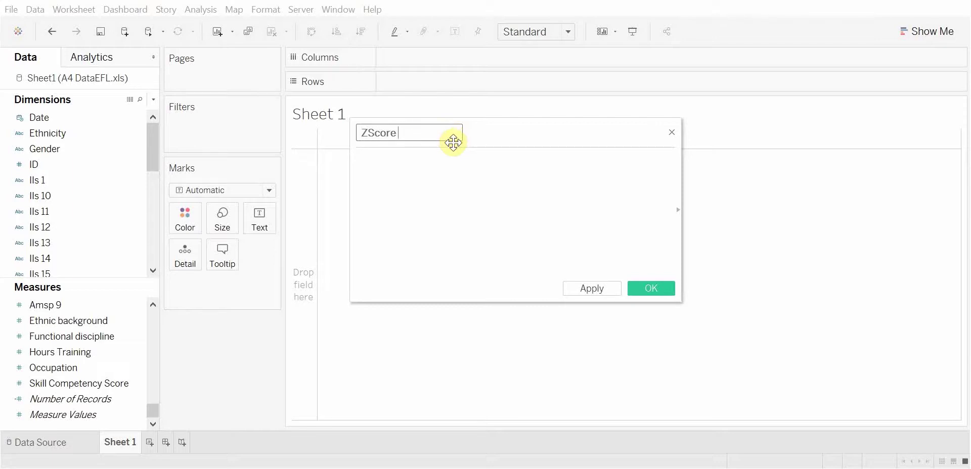
type("Hours Training")
Paste the Hours Training FIXED z-score formula, review it, and confirm the calculation
left_click(435, 187)
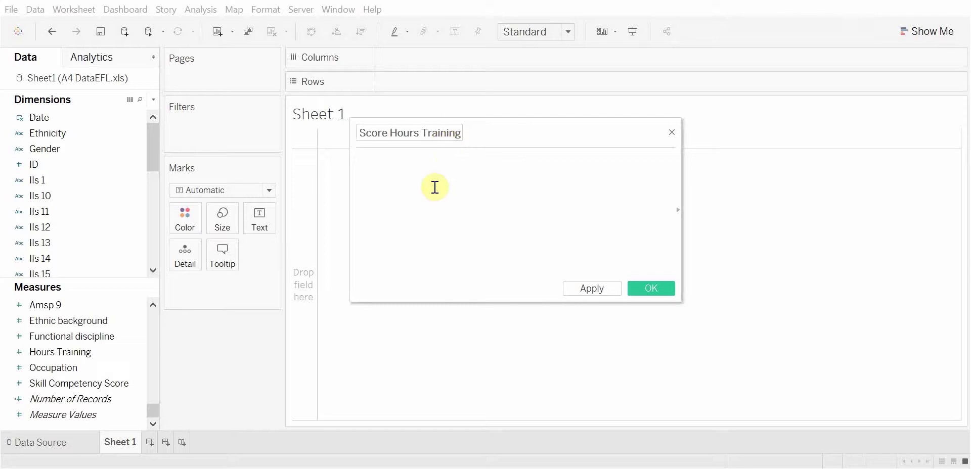
type("{ FIXED [Hours Training] : SUM([Skill Competency Score]) } - { FIXED : AVG( { FIXED [Hours Training] : SUM([Skill Competency Score])}) }")
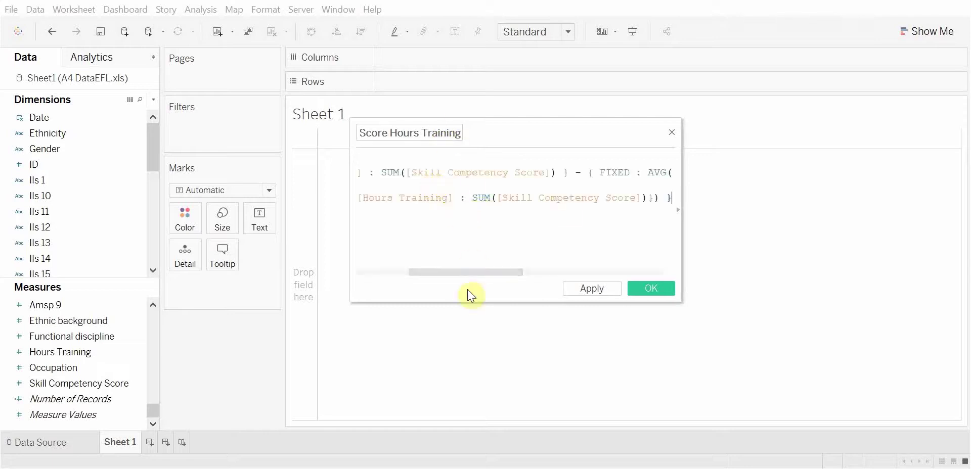
left_click_drag(470, 272, 470, 271)
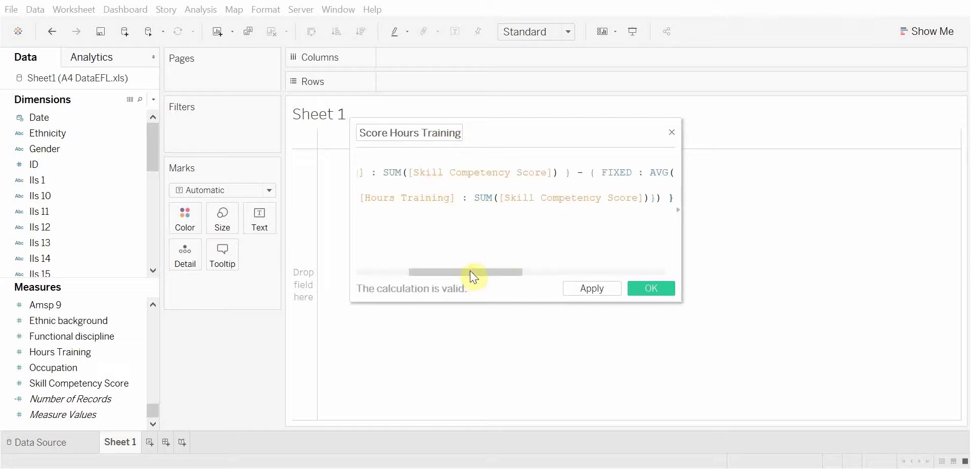
left_click(454, 173)
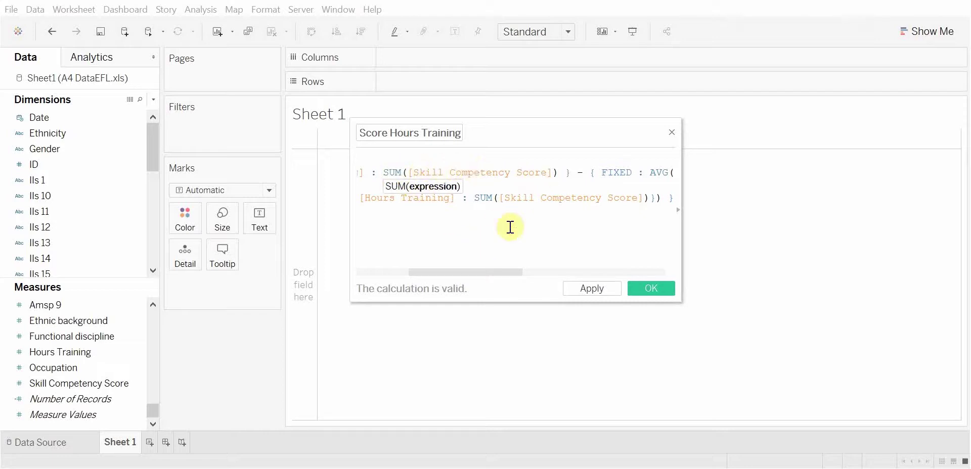
left_click_drag(488, 274, 419, 272)
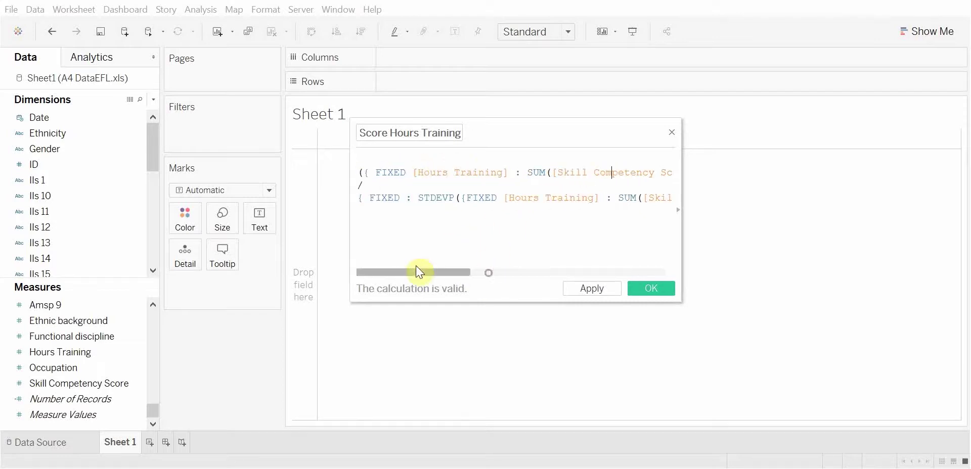
left_click(388, 173)
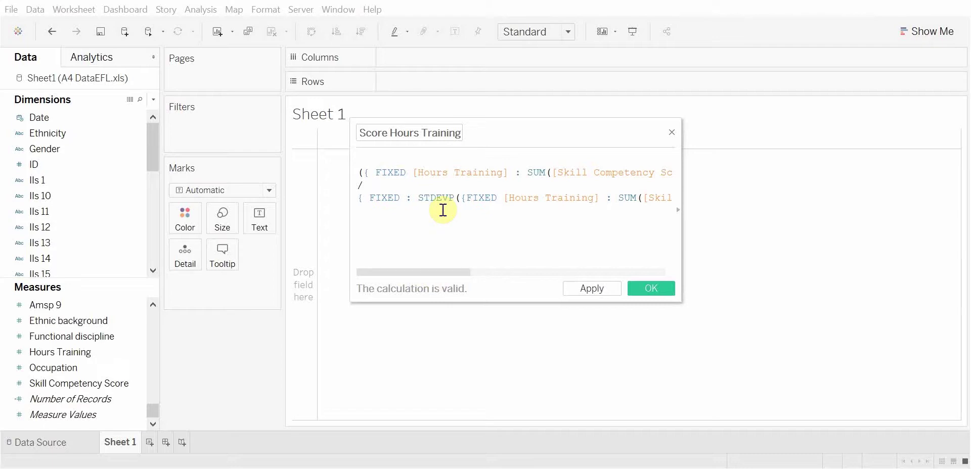
key("ctrl+End")
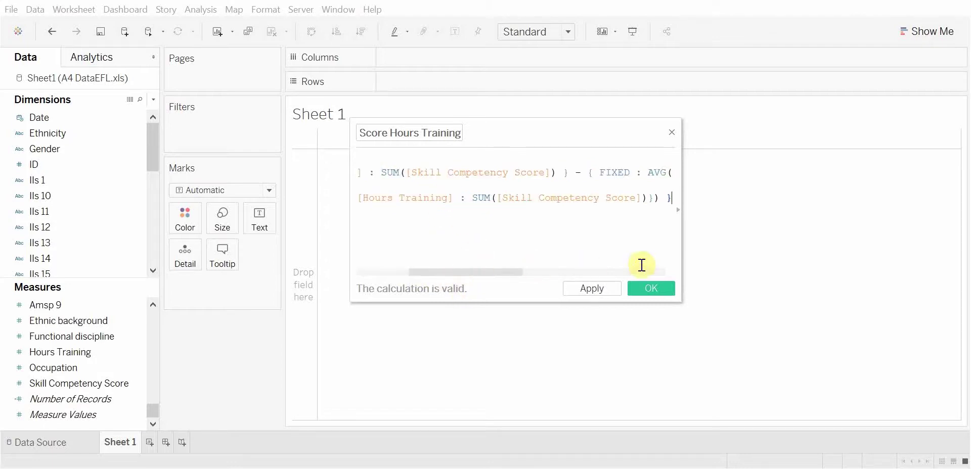
left_click_drag(498, 275, 322, 288)
left_click(651, 289)
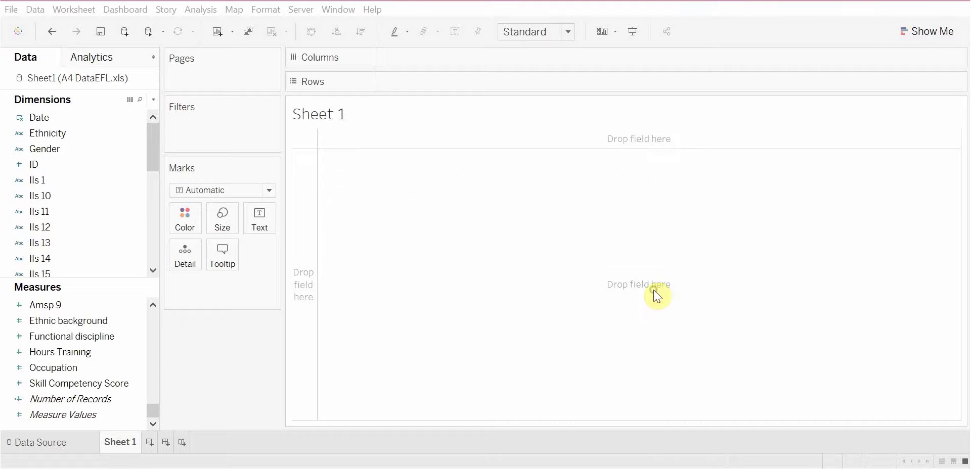
Create another calculated field from Analysis and begin naming it ZScore Skill Score
scroll(96, 397, "down", 1)
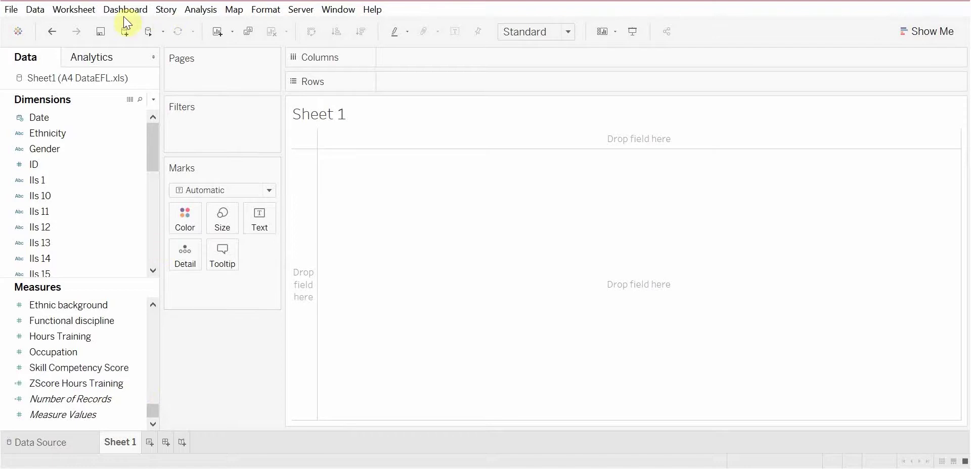
left_click(207, 10)
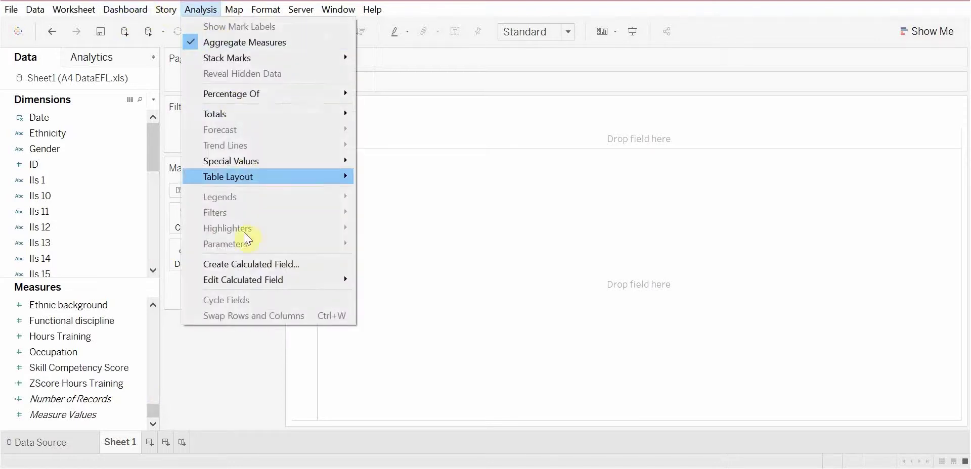
left_click(272, 262)
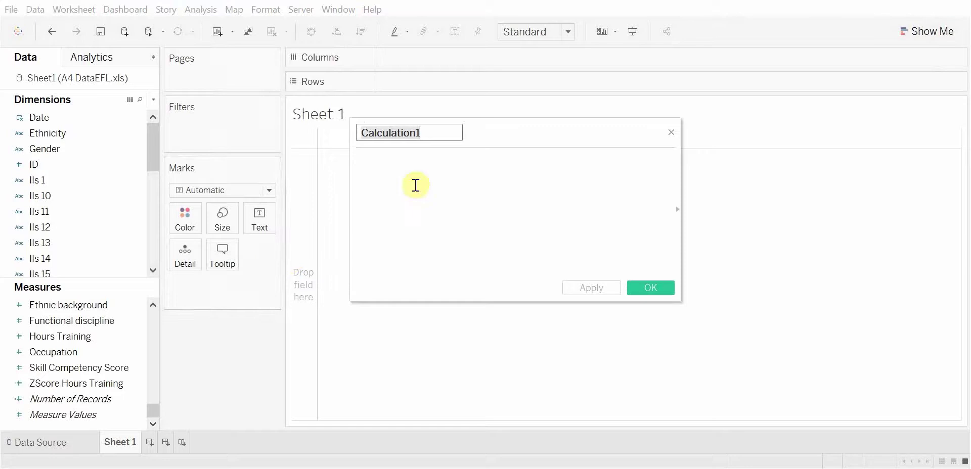
type("ZScore Skill Score")
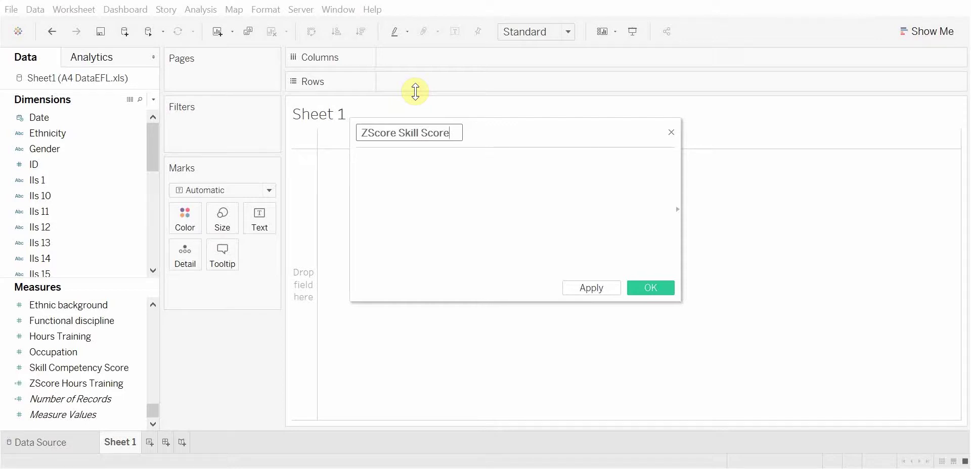
Copy the Skill Competency Score z-score formula from Notepad, paste it in, and save
left_click(437, 172)
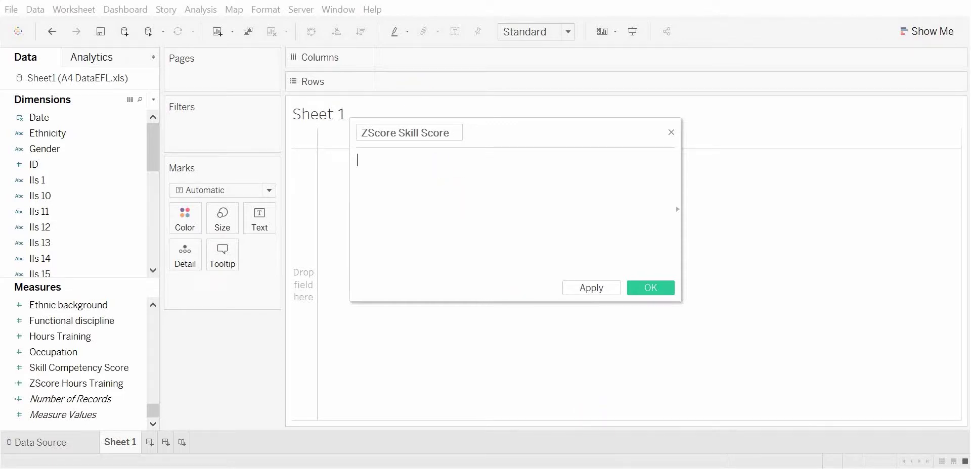
left_click(526, 218)
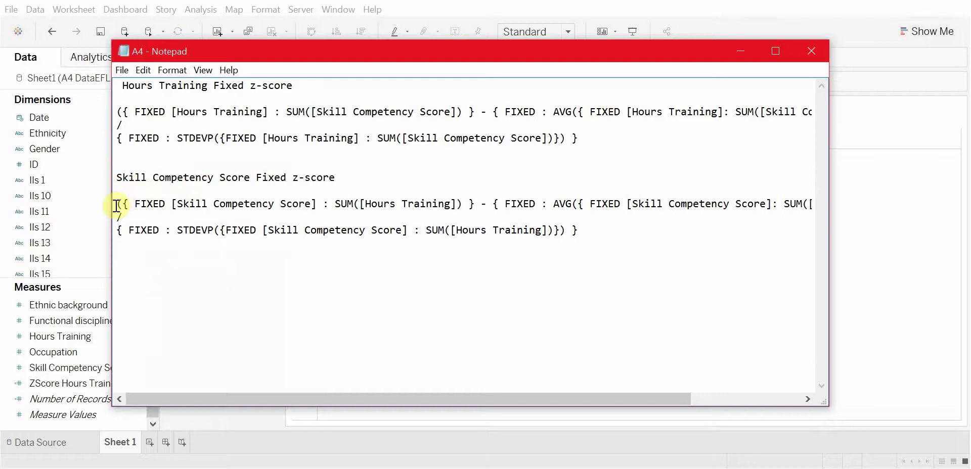
left_click_drag(116, 206, 646, 242)
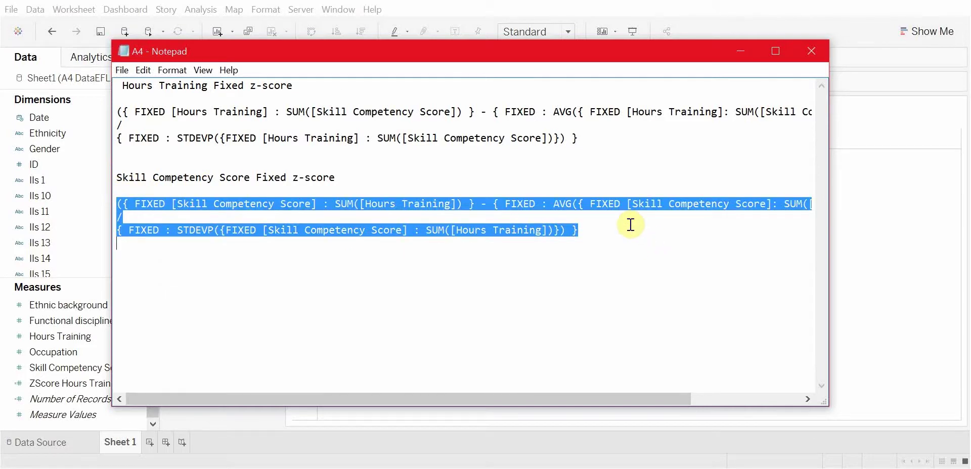
left_click(614, 238)
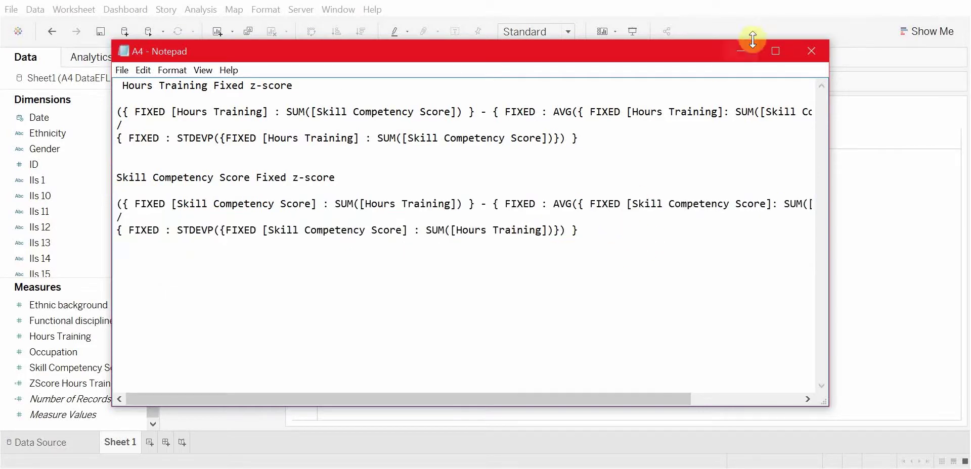
left_click(741, 55)
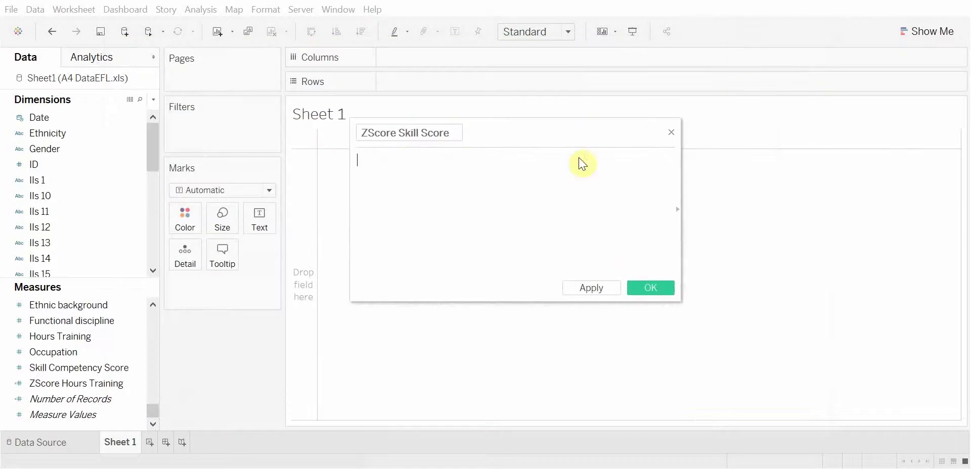
key("ctrl+v")
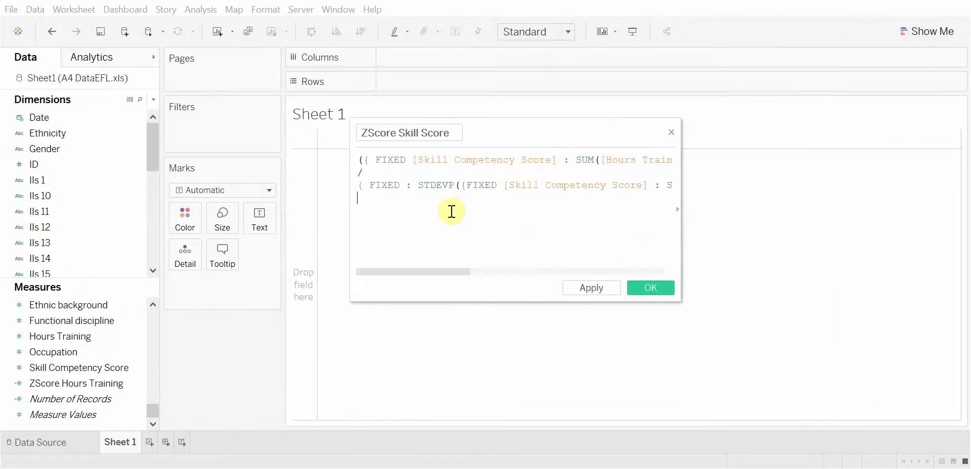
left_click_drag(426, 271, 533, 266)
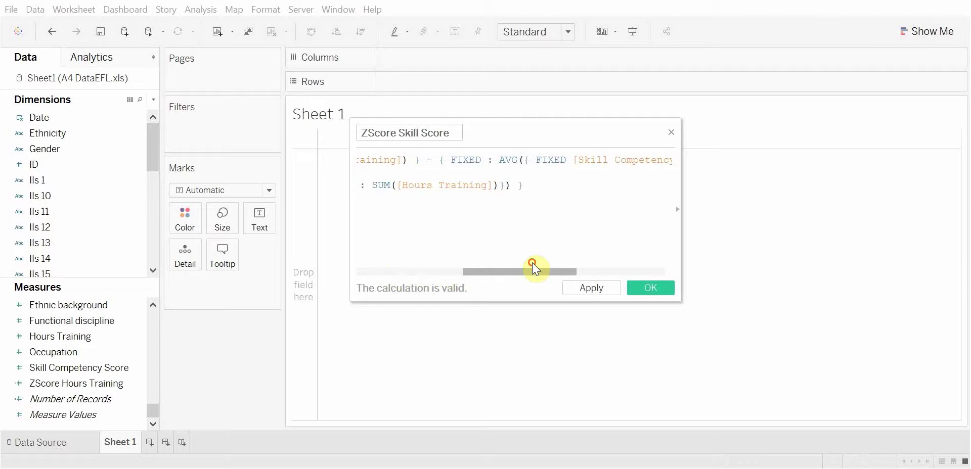
left_click(660, 290)
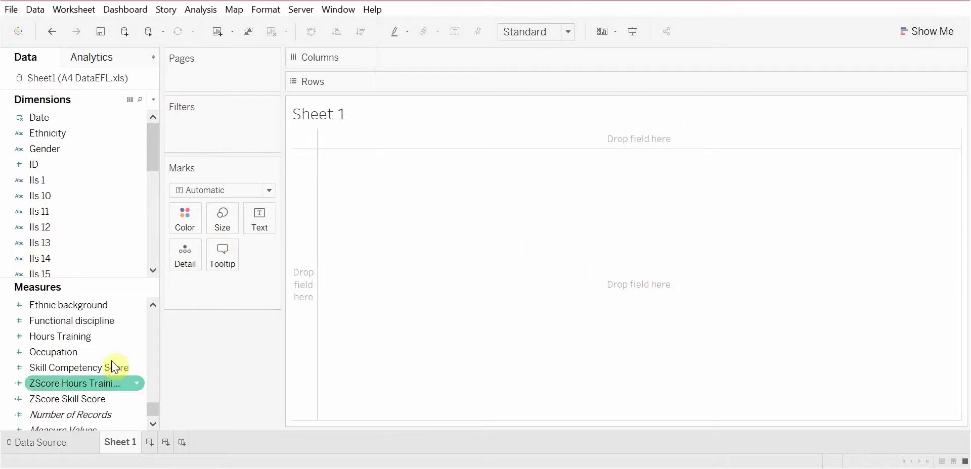
scroll(71, 400, "down", 1)
left_click(100, 385)
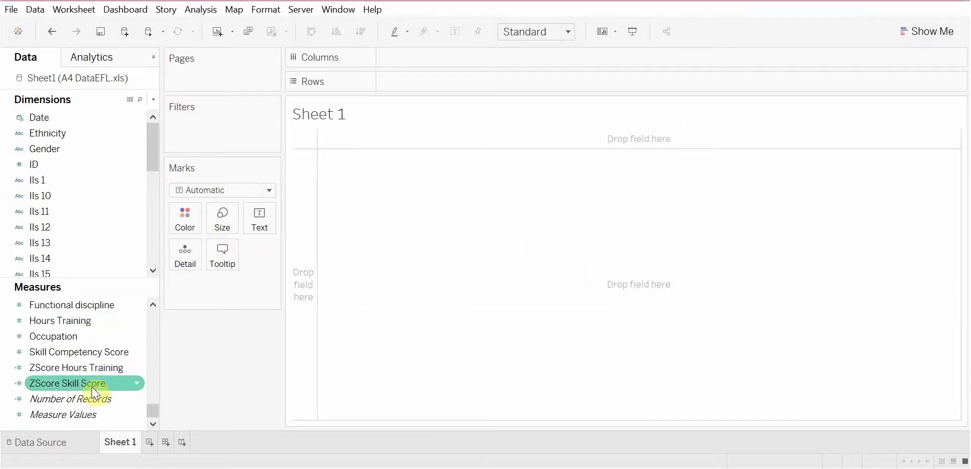
left_click(82, 399)
left_click(79, 351)
left_click(10, 368)
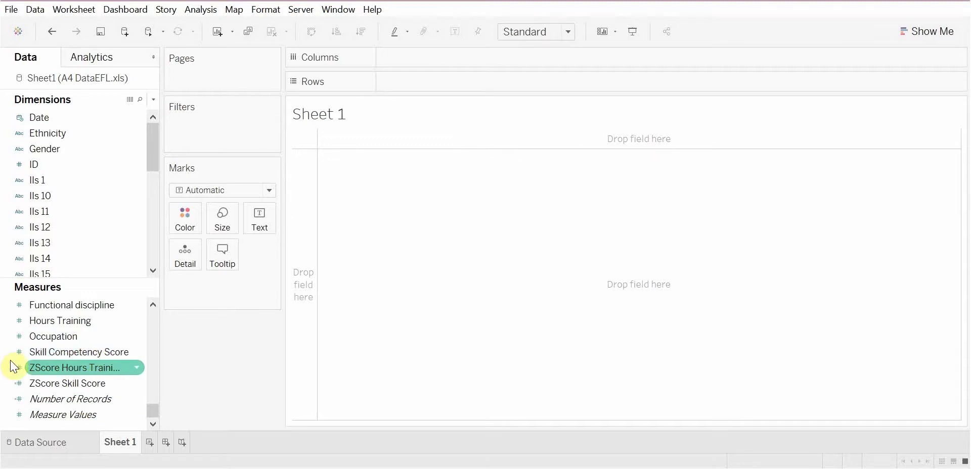
left_click(11, 358)
left_click(11, 367)
left_click(10, 401)
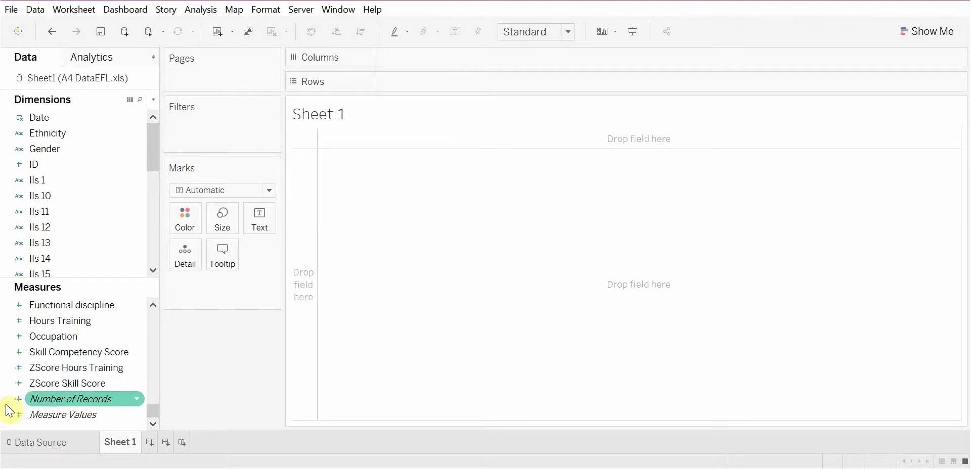
key("Escape")
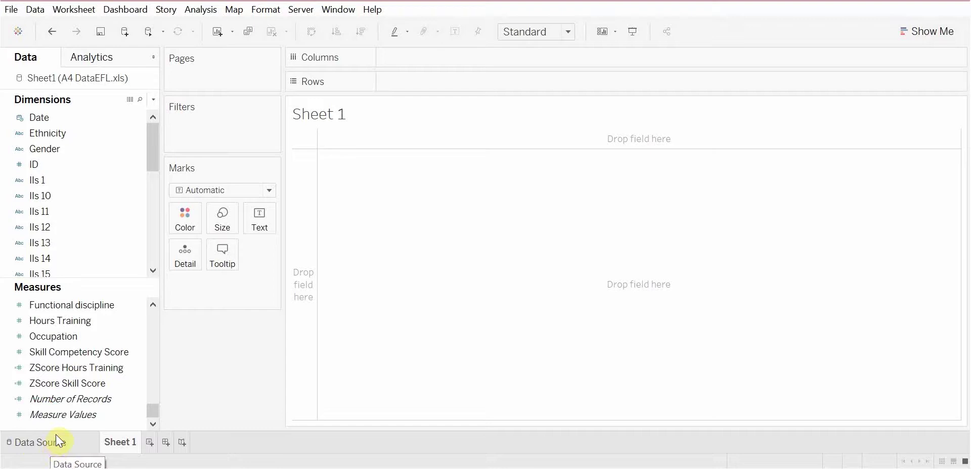
left_click(50, 335)
left_click(68, 383)
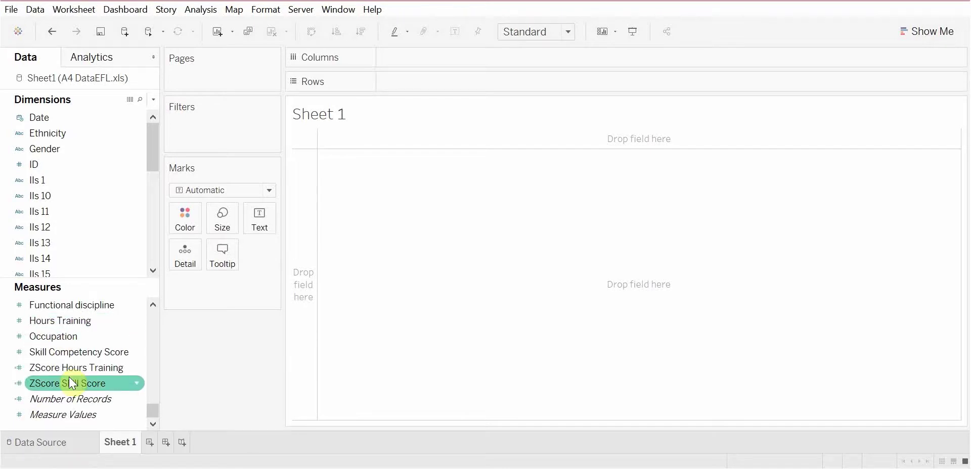
left_click(75, 368)
left_click(71, 353)
left_click(58, 384)
left_click(64, 373)
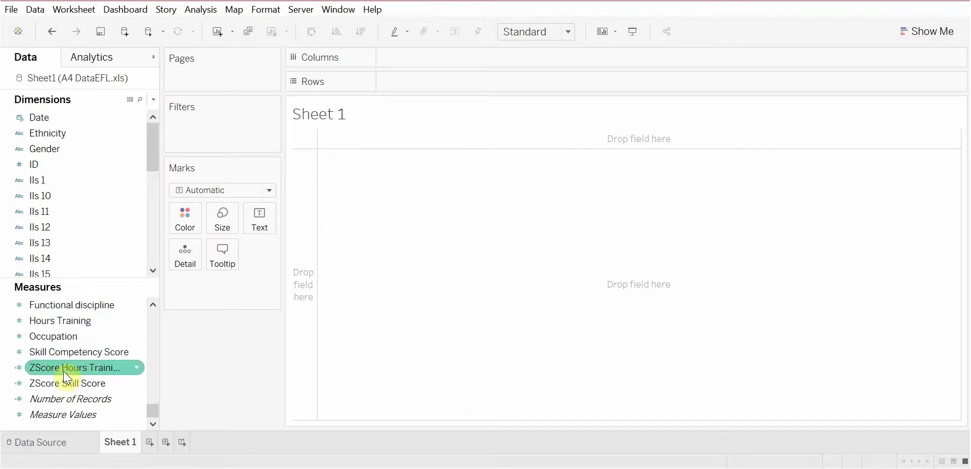
left_click(144, 318)
left_click(334, 130)
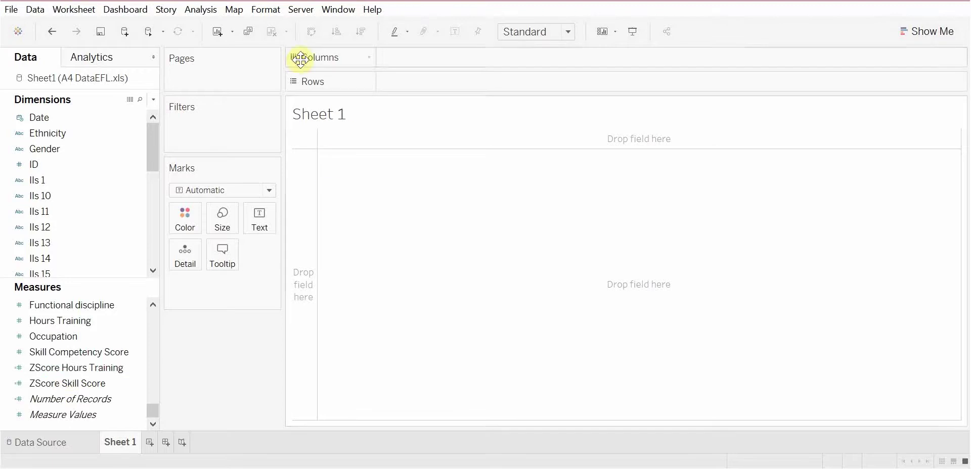
left_click(30, 418)
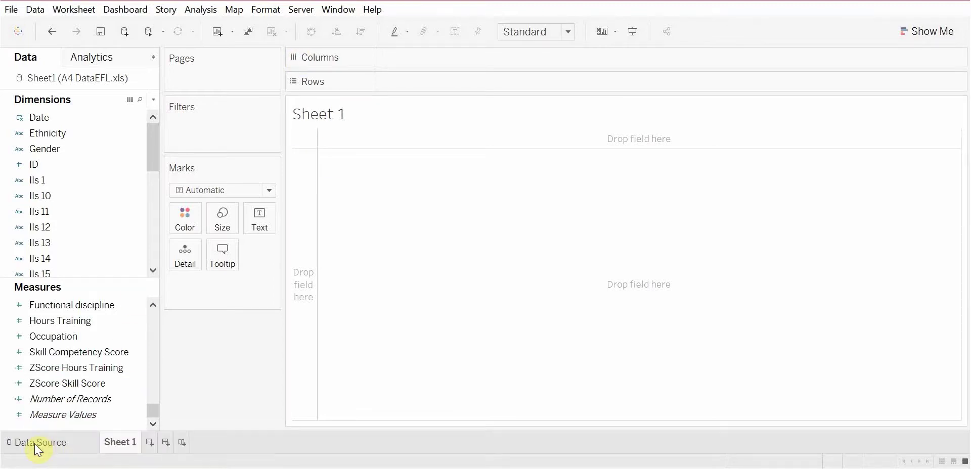
left_click(62, 354)
Place ZScore Skill Score on Columns and ZScore Hours Training on Rows, both as dimensions
left_click_drag(66, 382, 413, 59)
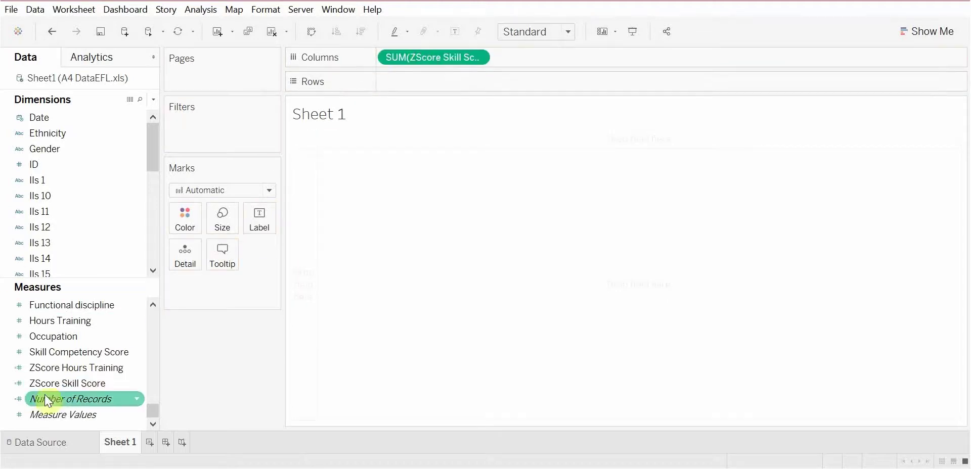
left_click_drag(68, 369, 442, 84)
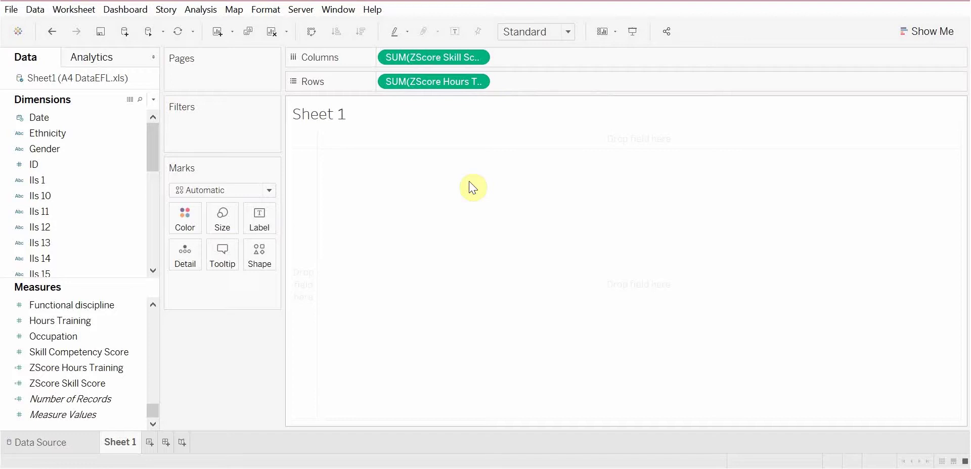
left_click(478, 57)
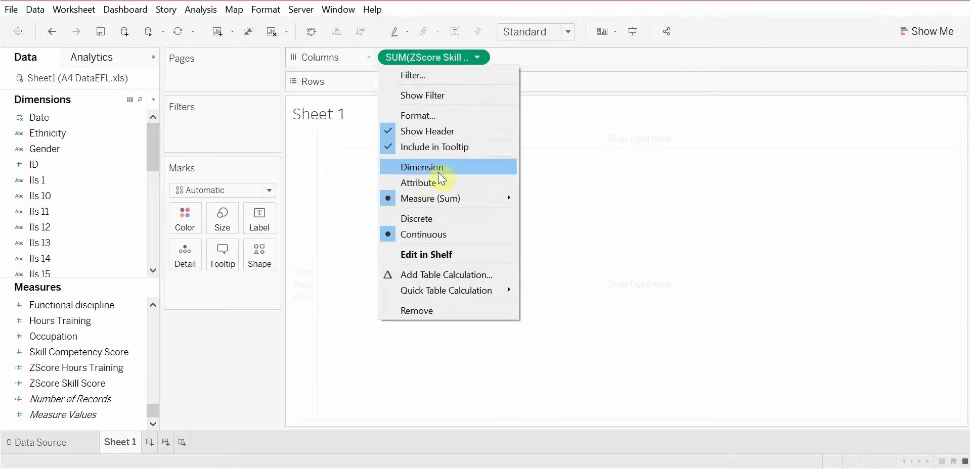
left_click(422, 168)
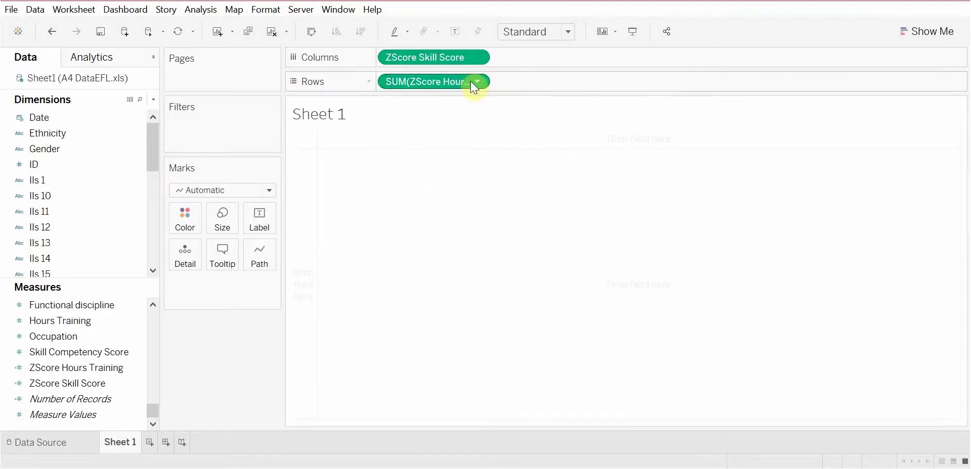
left_click(477, 81)
left_click(433, 192)
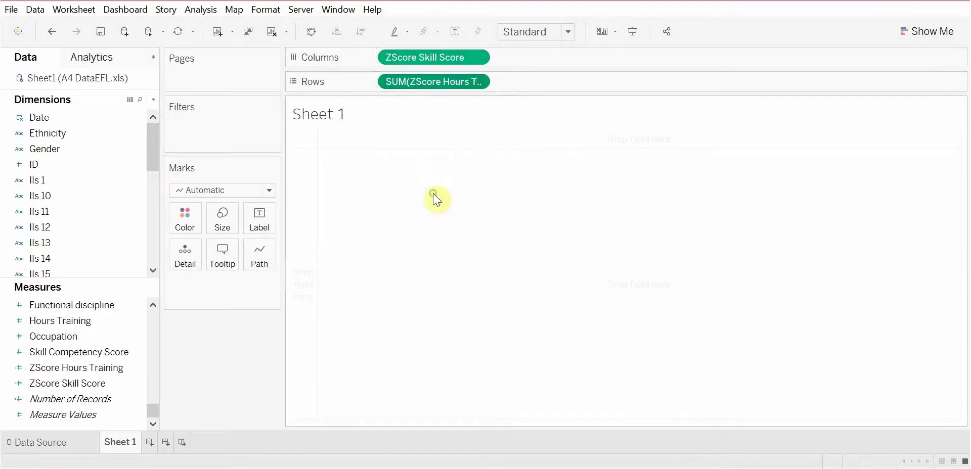
Make both z-score pills discrete, then minimize Tableau to reach the desktop
left_click(478, 57)
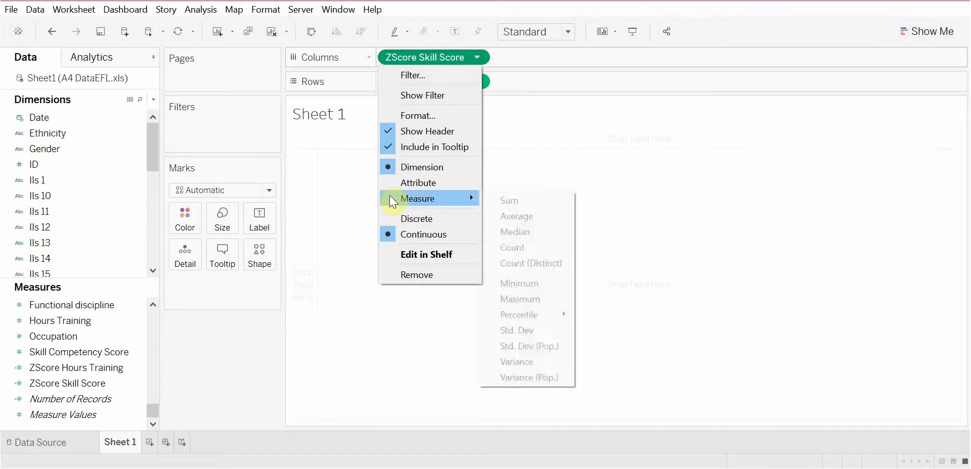
left_click(435, 218)
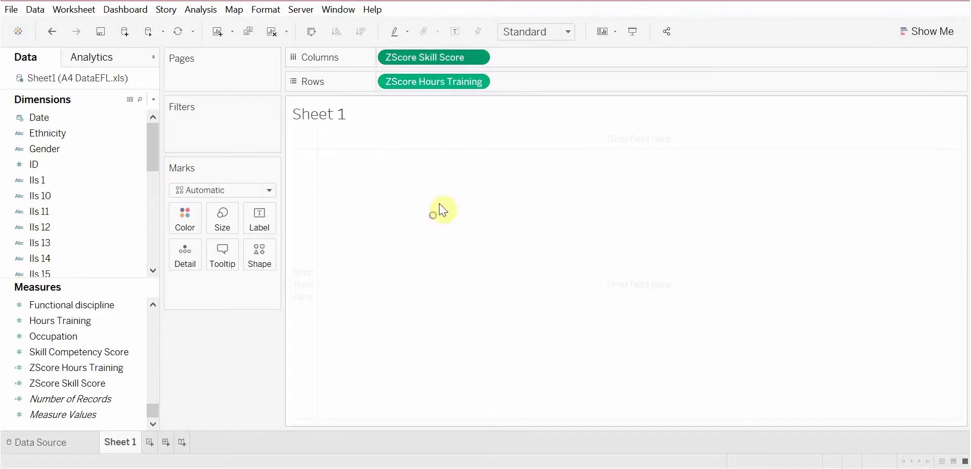
left_click(477, 80)
left_click(436, 242)
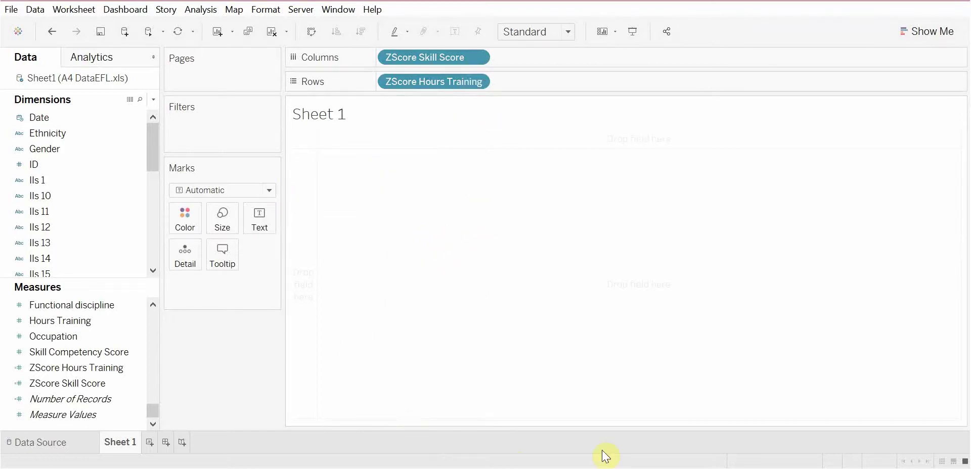
left_click(878, 3)
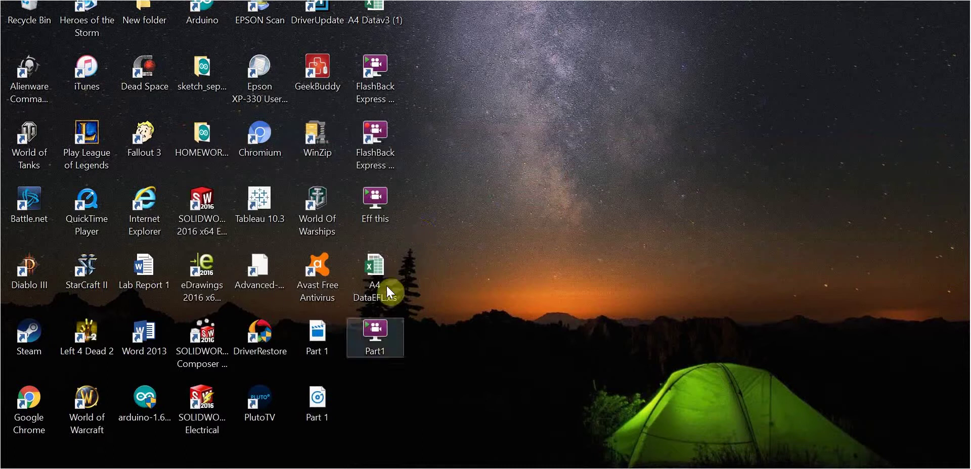
Launch the FlashBack Express Recorder shortcut and accept the already-running prompt
left_click(377, 133)
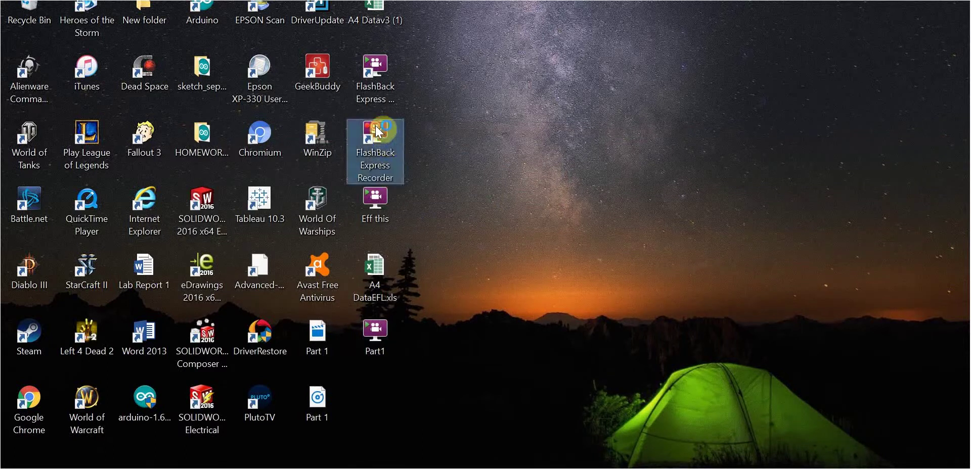
double_click(376, 129)
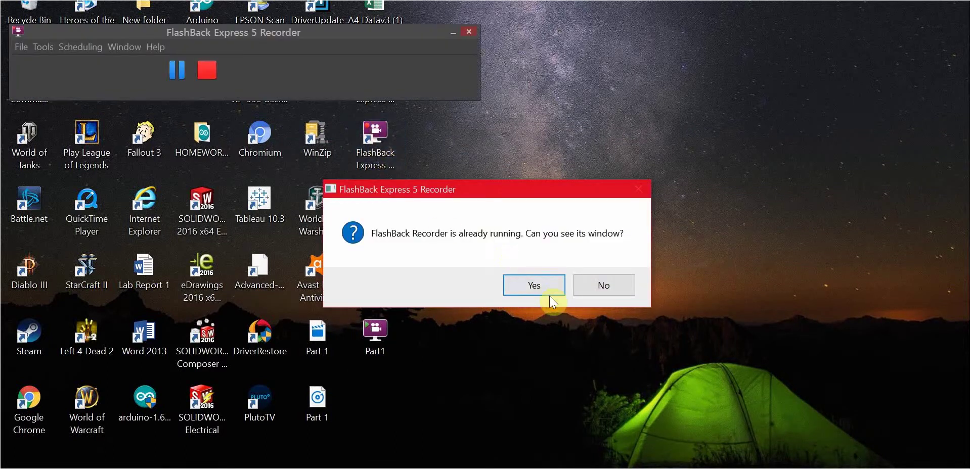
left_click(534, 285)
left_click(186, 70)
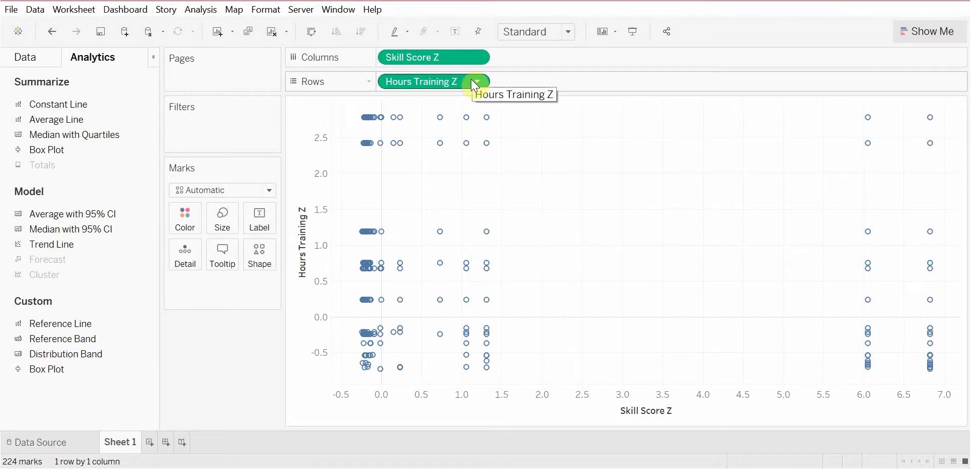
left_click(479, 57)
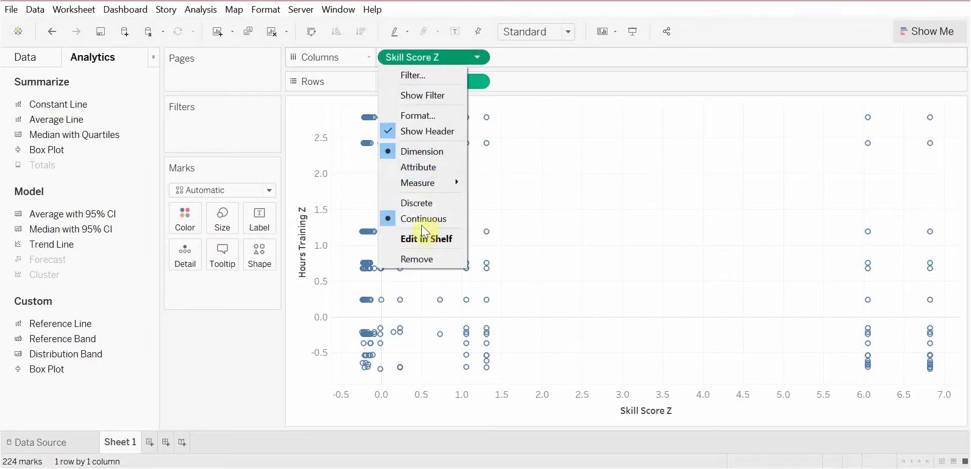
left_click(487, 79)
left_click(477, 82)
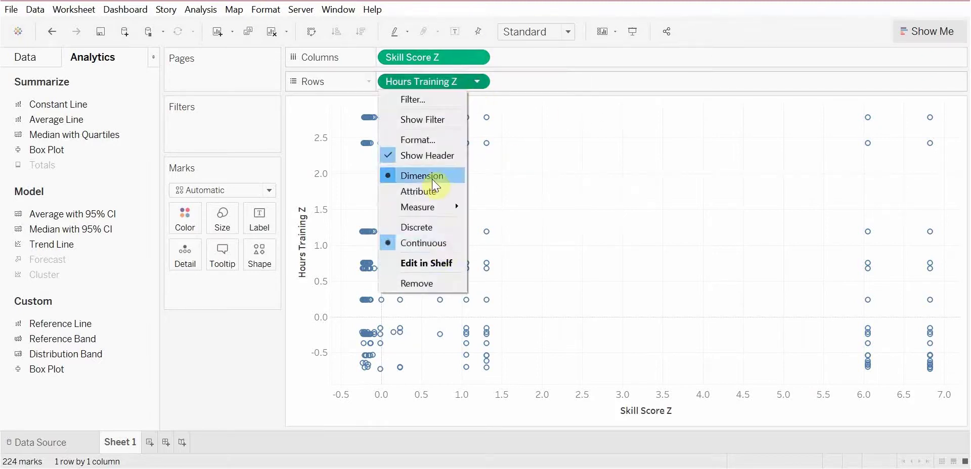
left_click(530, 80)
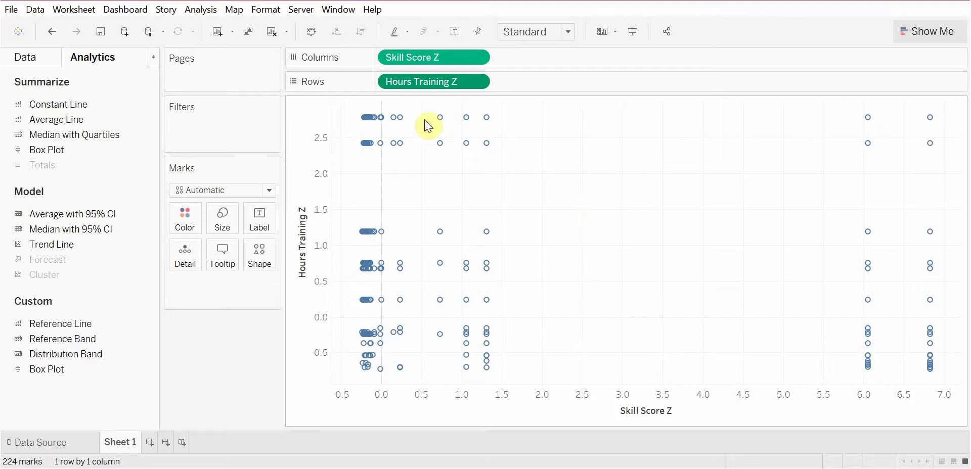
Show Sheet 1's Data pane again and confirm Age stays Number (whole)
left_click(53, 439)
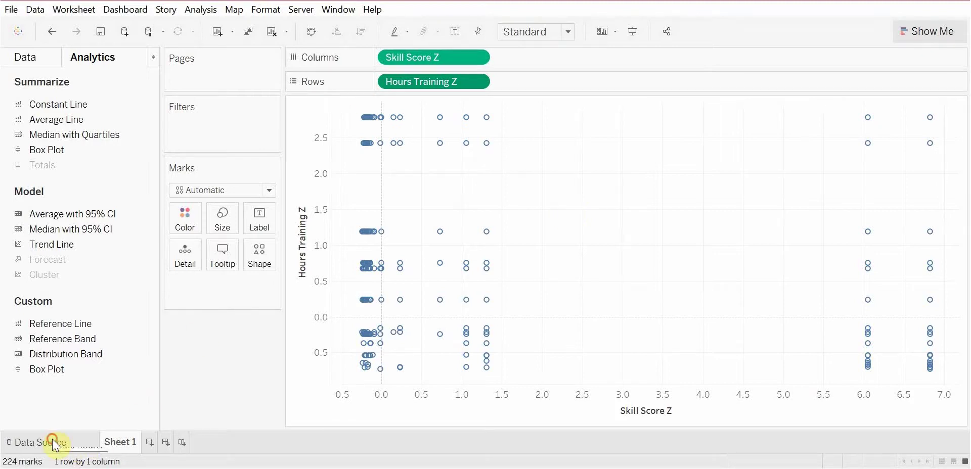
left_click(119, 443)
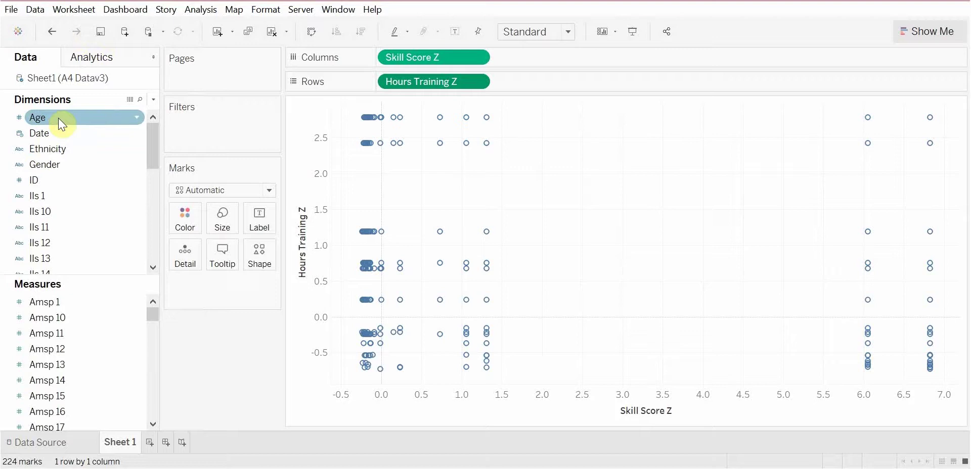
left_click(136, 119)
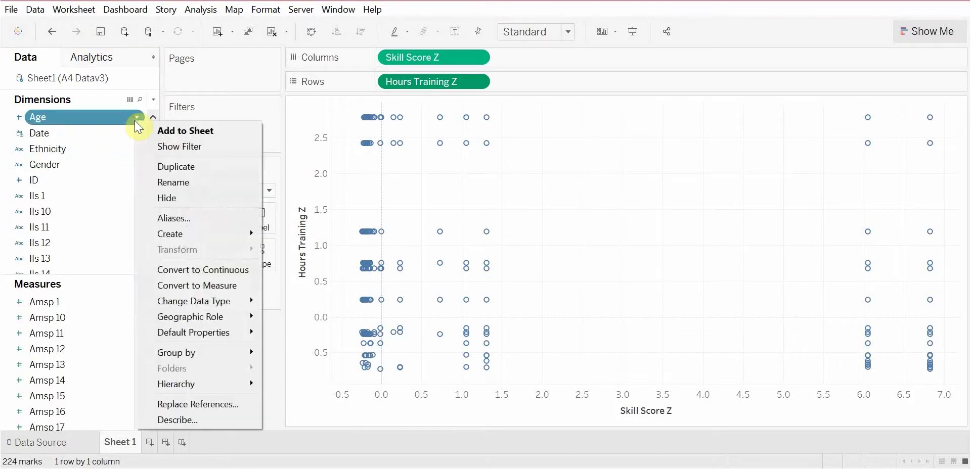
left_click(136, 118)
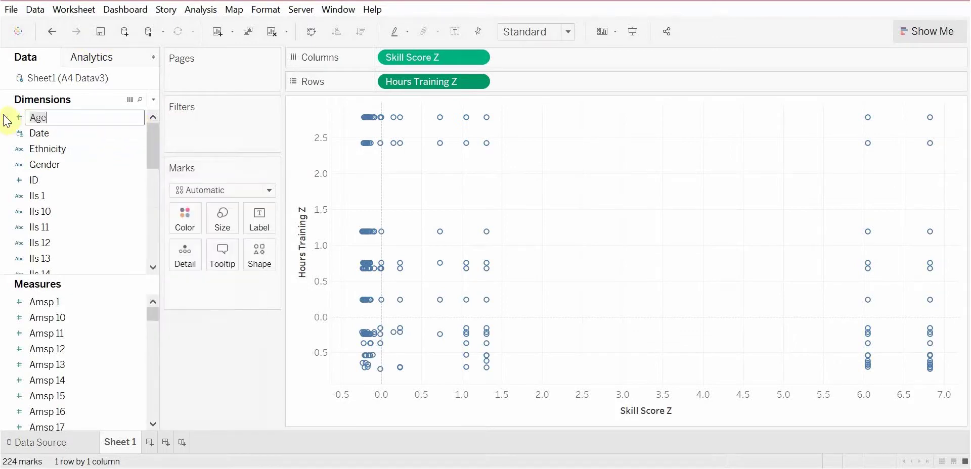
left_click(19, 119)
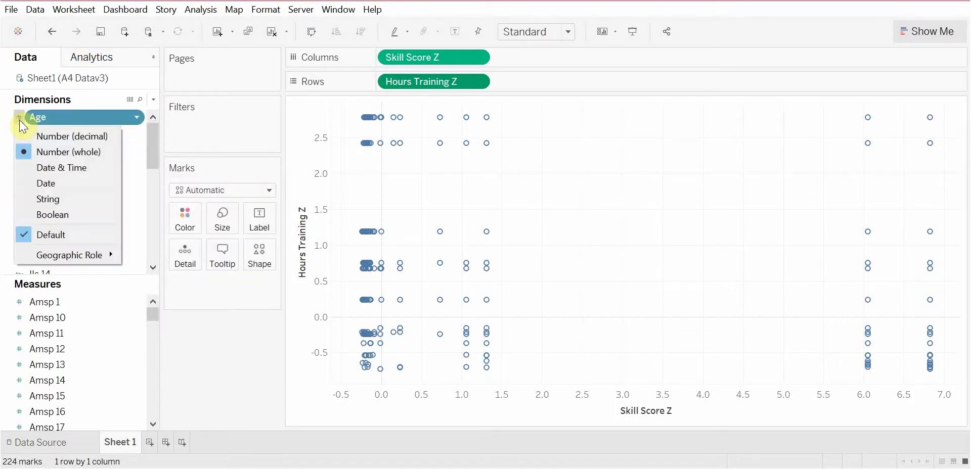
left_click(20, 120)
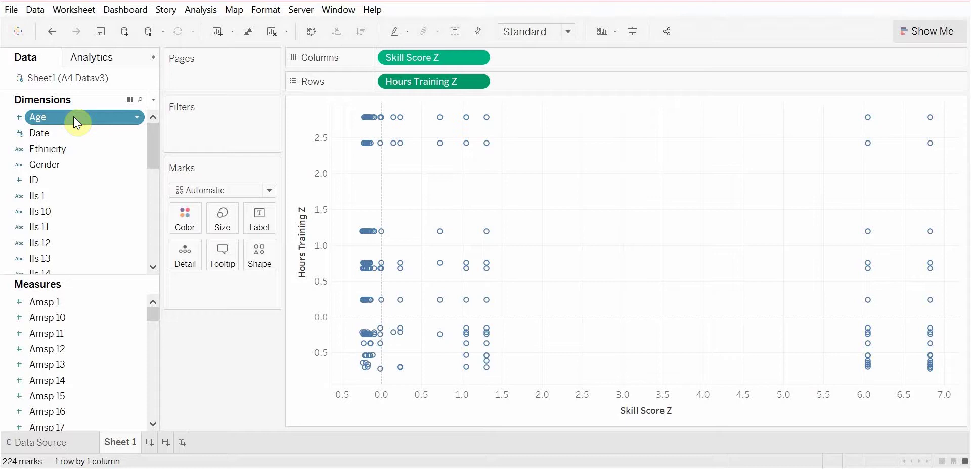
Drop Age on the Marks card's Size, leaving its pill options unchanged
left_click_drag(74, 117, 227, 232)
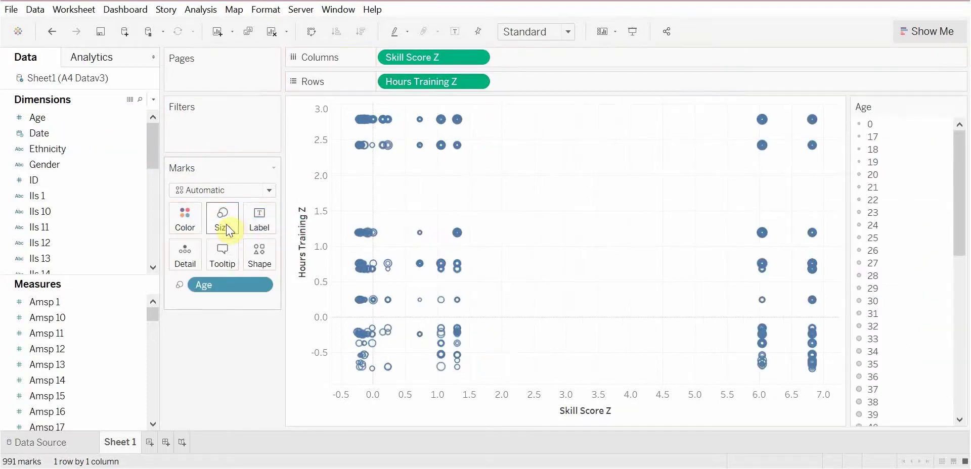
scroll(886, 189, "down", 3)
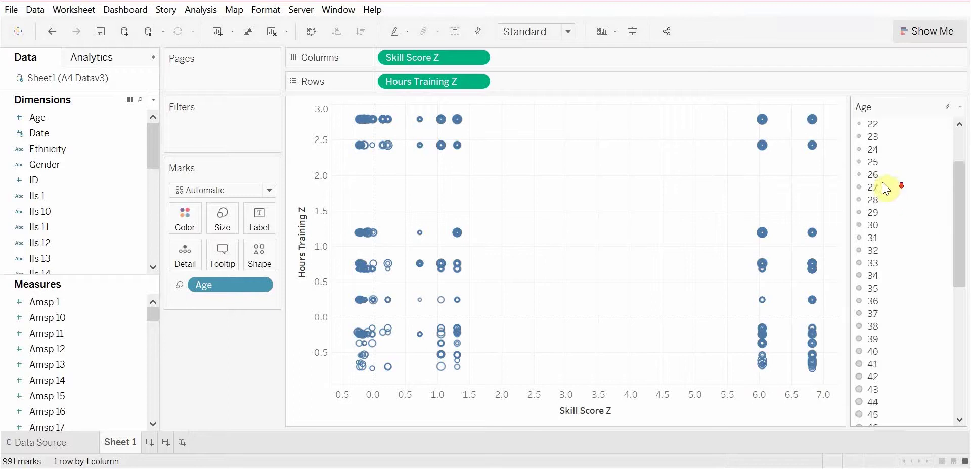
scroll(898, 360, "down", 4)
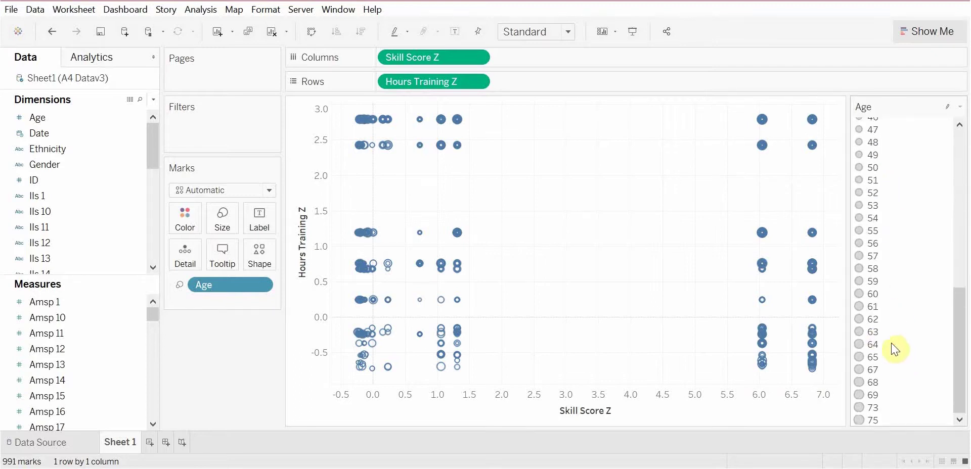
scroll(888, 329, "up", 8)
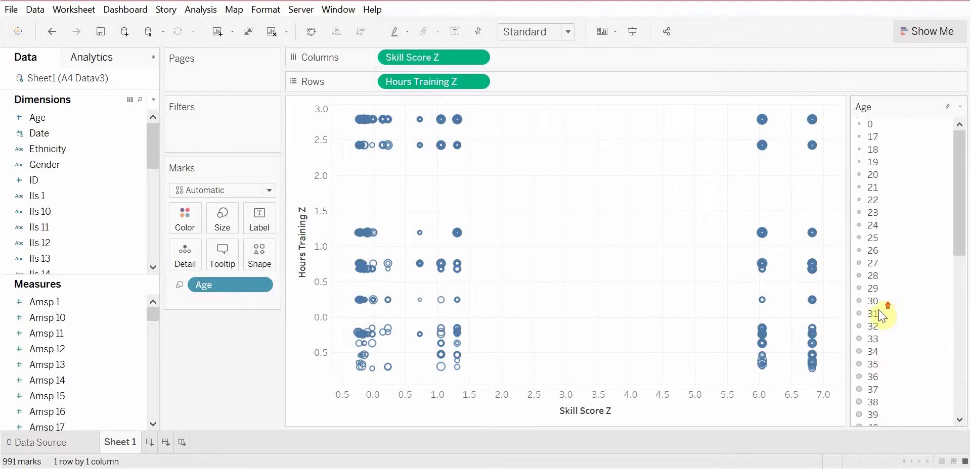
left_click(261, 286)
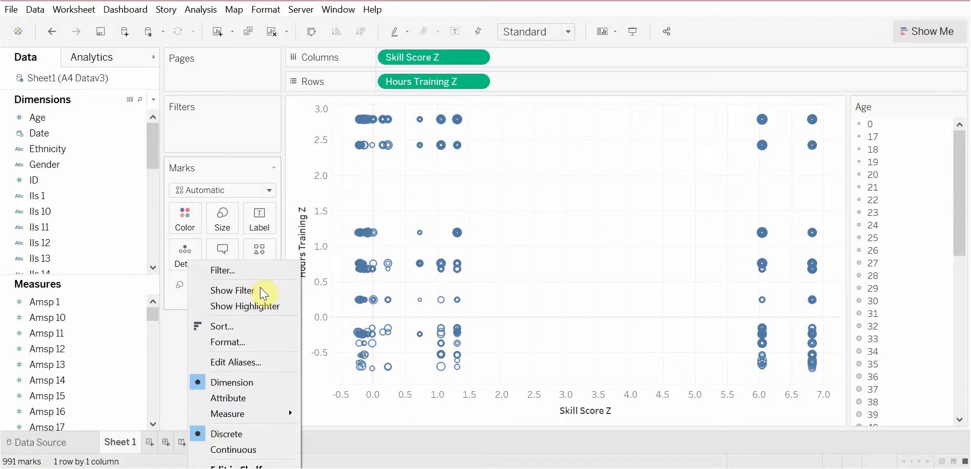
left_click(184, 356)
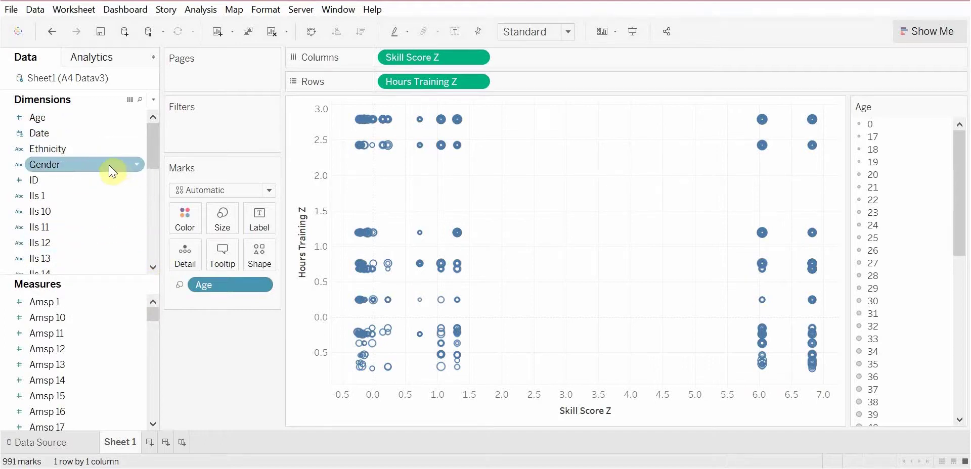
Put Gender on Color and Ethnicity on Columns ahead of Skill Score Z
left_click_drag(108, 165, 185, 225)
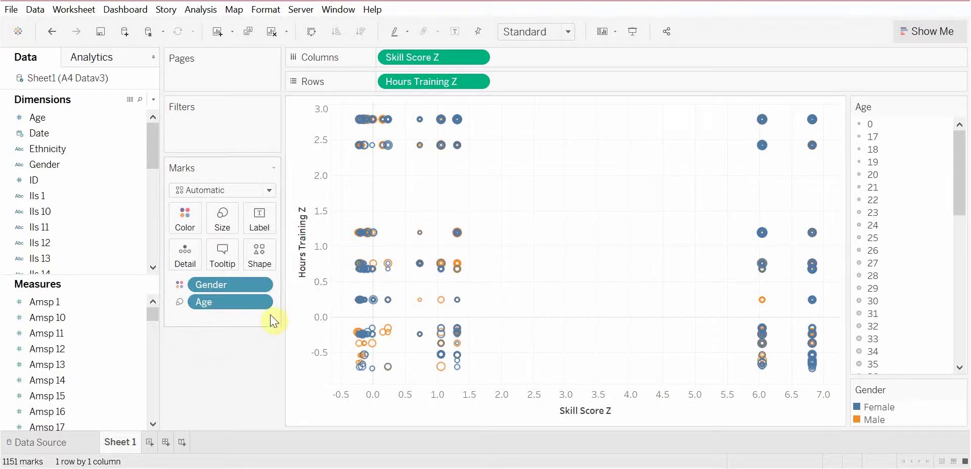
left_click(261, 302)
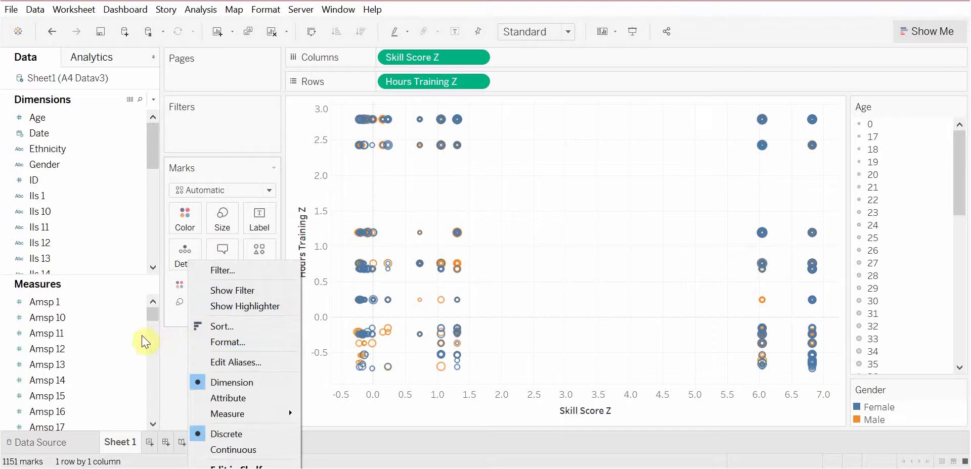
left_click(175, 360)
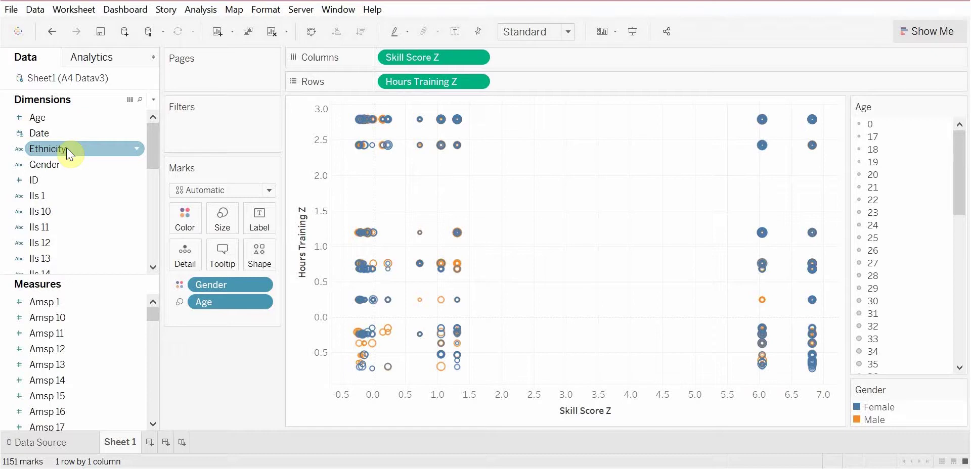
left_click_drag(66, 148, 537, 55)
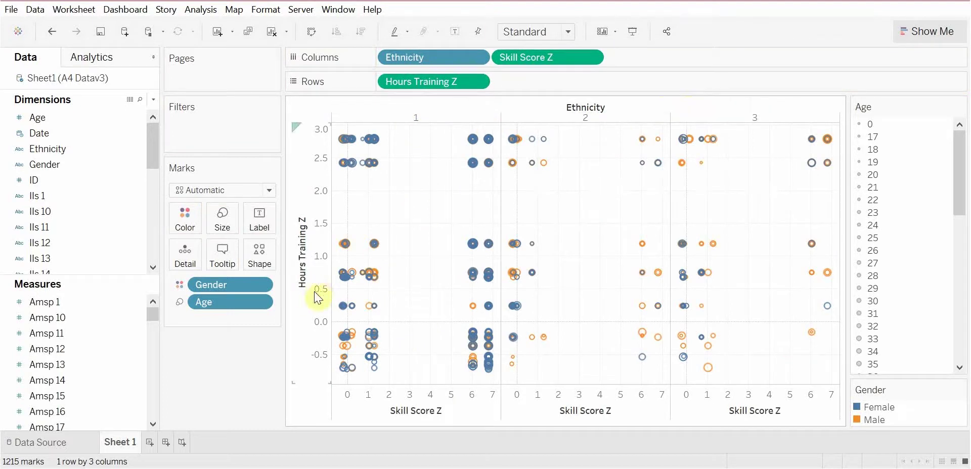
On the data source page, open Edit Aliases for the Ethnicity column and close it
left_click(40, 443)
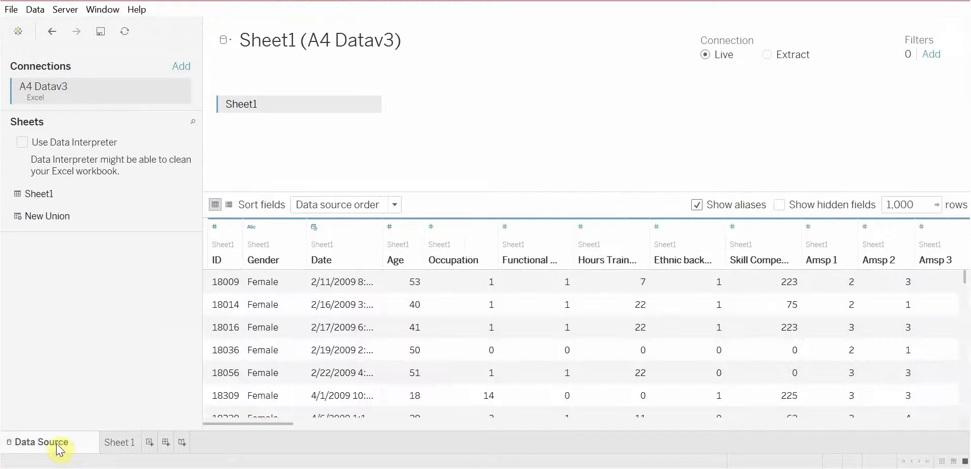
left_click_drag(255, 424, 965, 386)
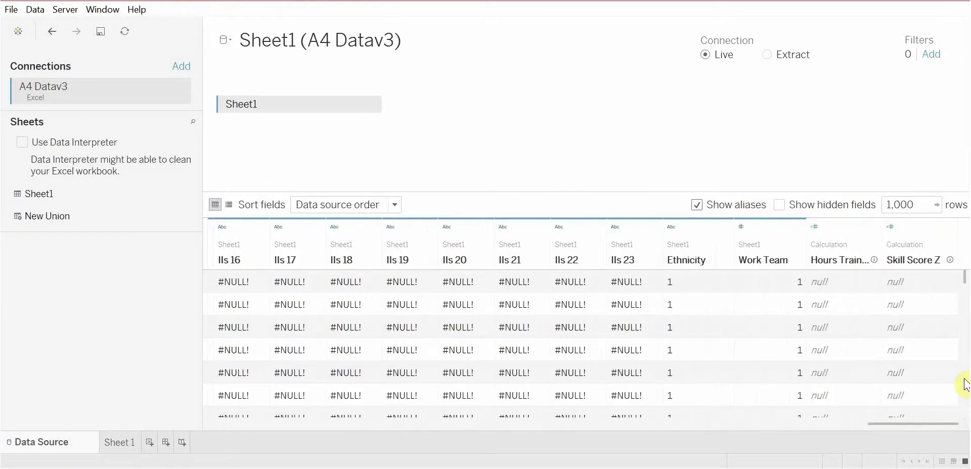
left_click(683, 259)
left_click(726, 227)
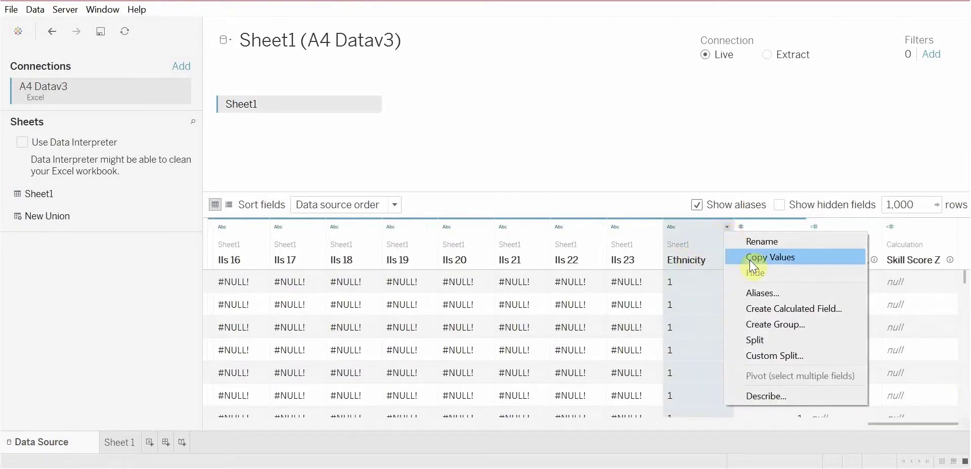
left_click(750, 293)
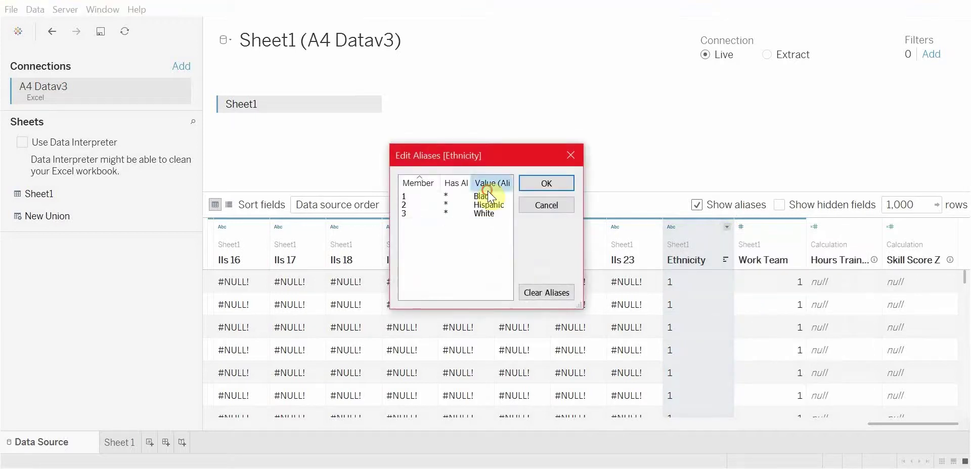
left_click(487, 198)
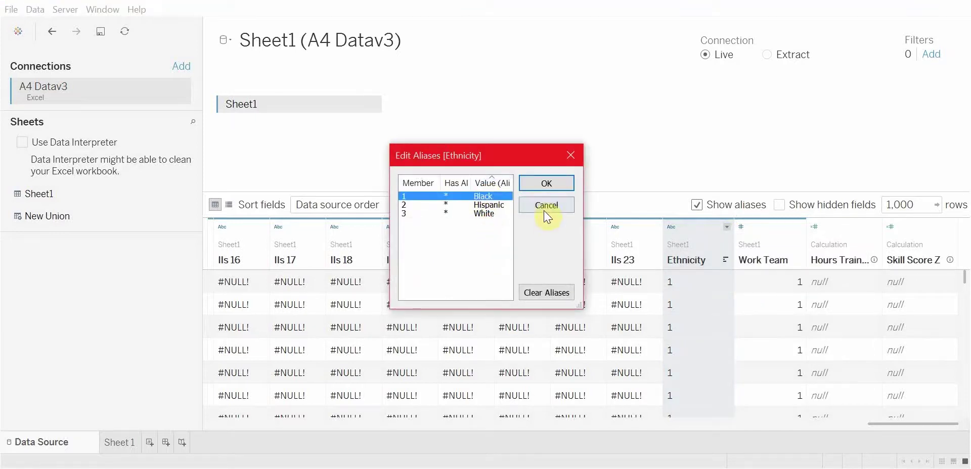
left_click(542, 181)
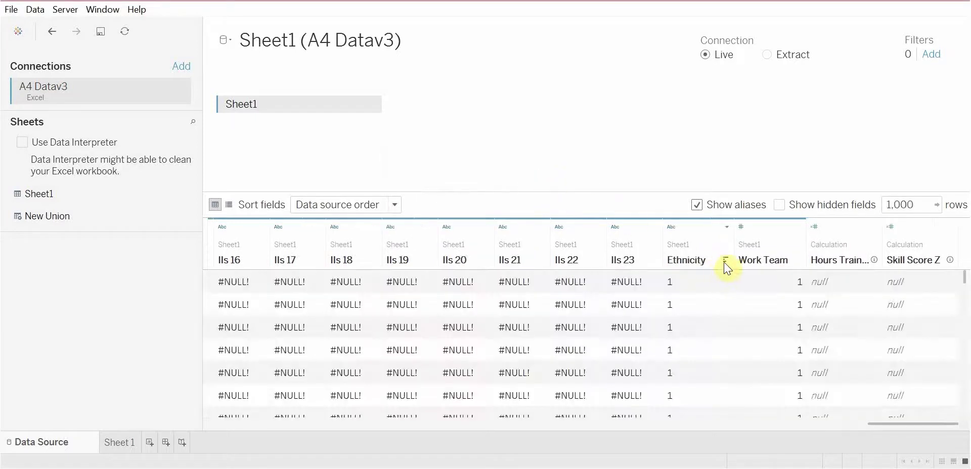
Reopen the Ethnicity aliases, sort by aliased, and clear all existing aliases
left_click(726, 227)
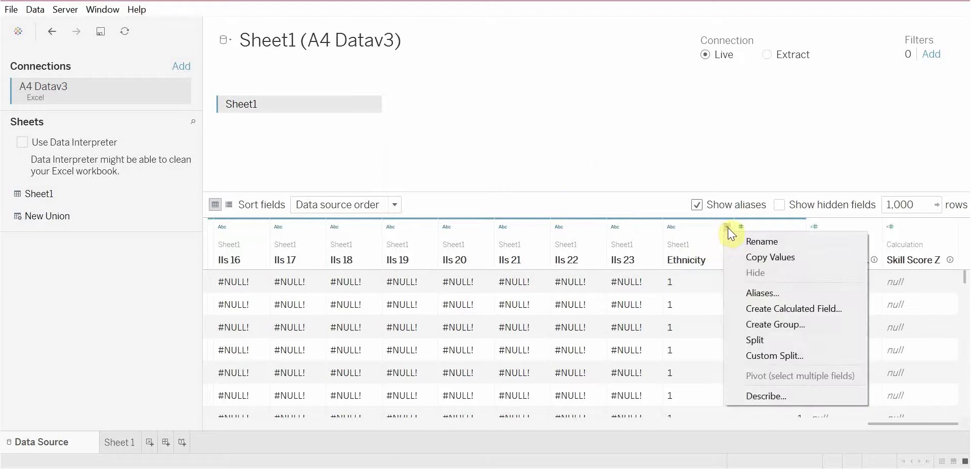
left_click(748, 293)
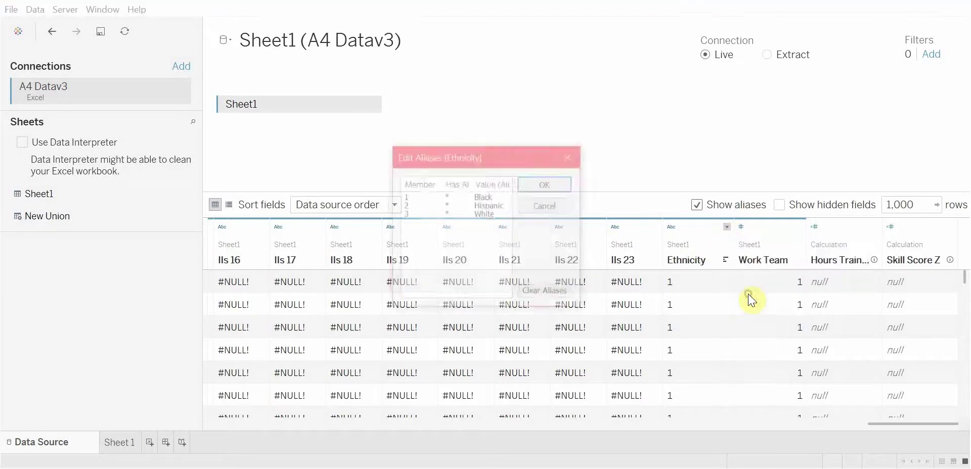
left_click(454, 185)
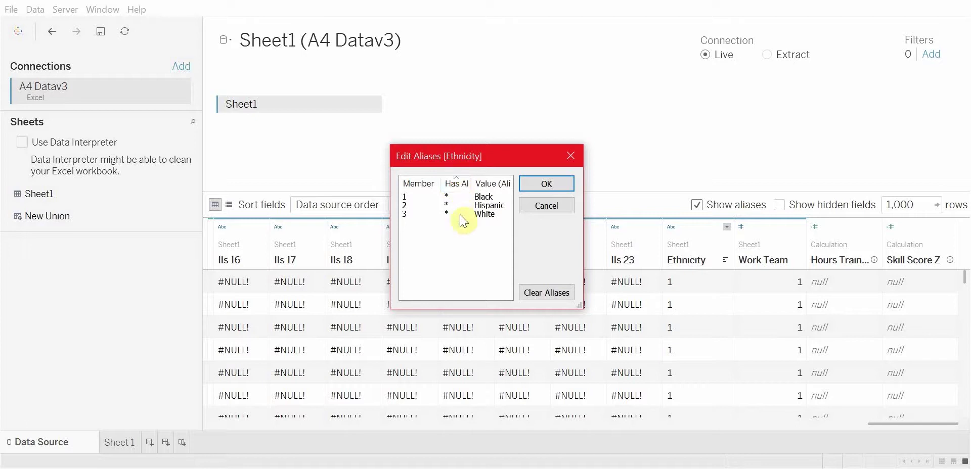
left_click(482, 197)
left_click(483, 197)
left_click(484, 213)
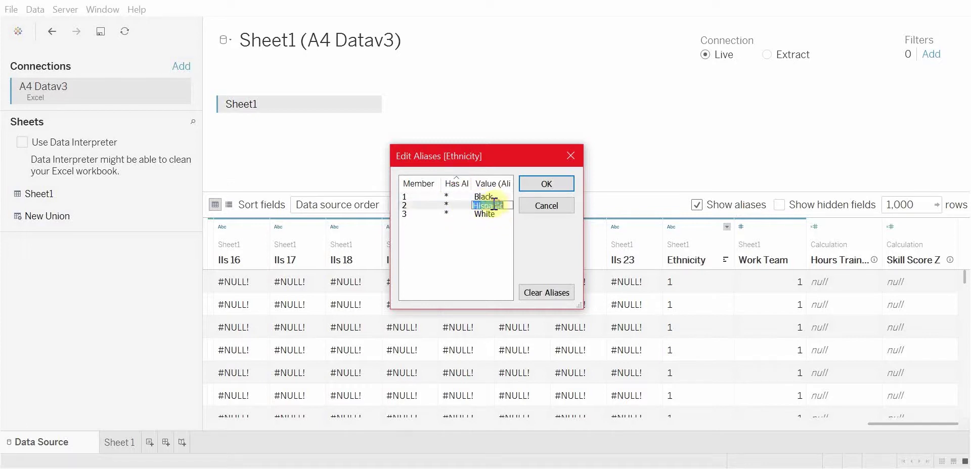
left_click(485, 212)
left_click(530, 293)
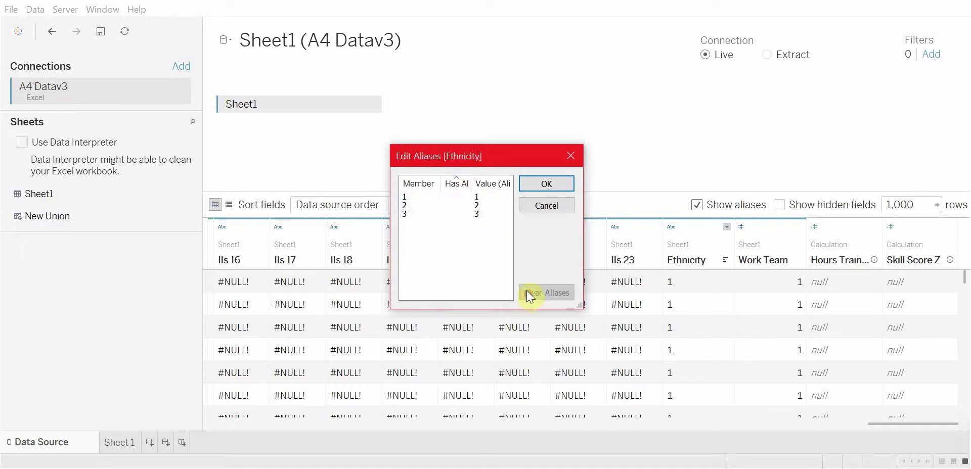
Enter aliases 1 = Black, 3 = White and 2 = Hispanic, then confirm
left_click(477, 196)
left_click(477, 197)
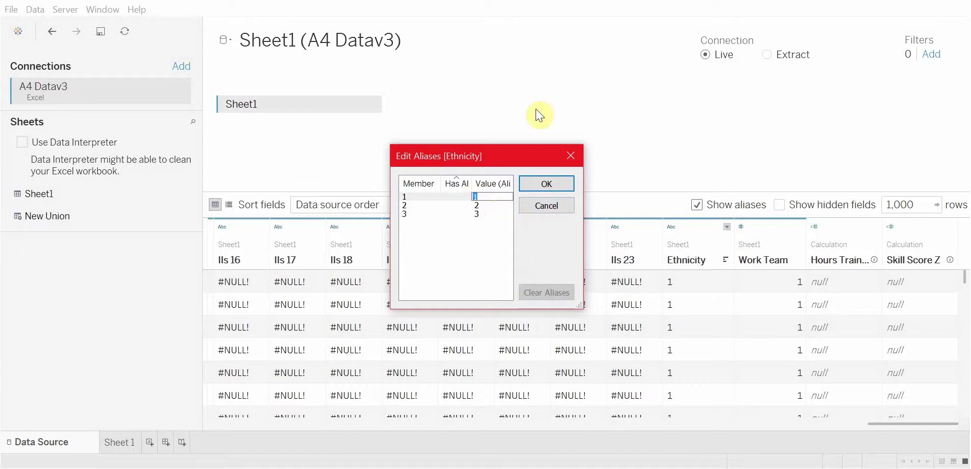
type("Black")
left_click(488, 213)
left_click(488, 213)
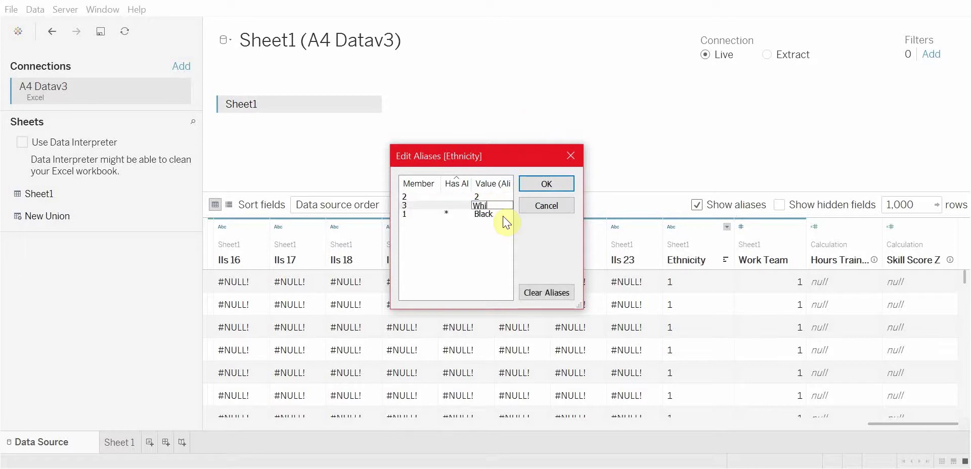
left_click(481, 197)
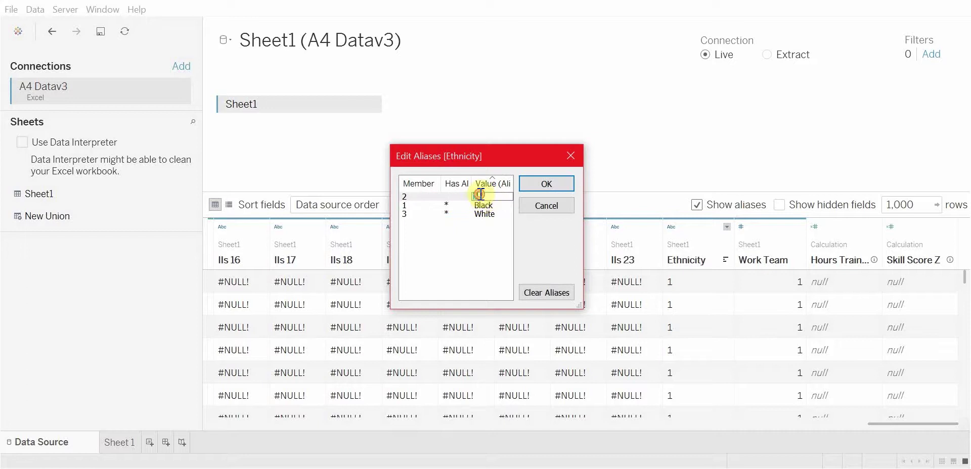
left_click(481, 196)
type("Hispanic")
left_click(551, 184)
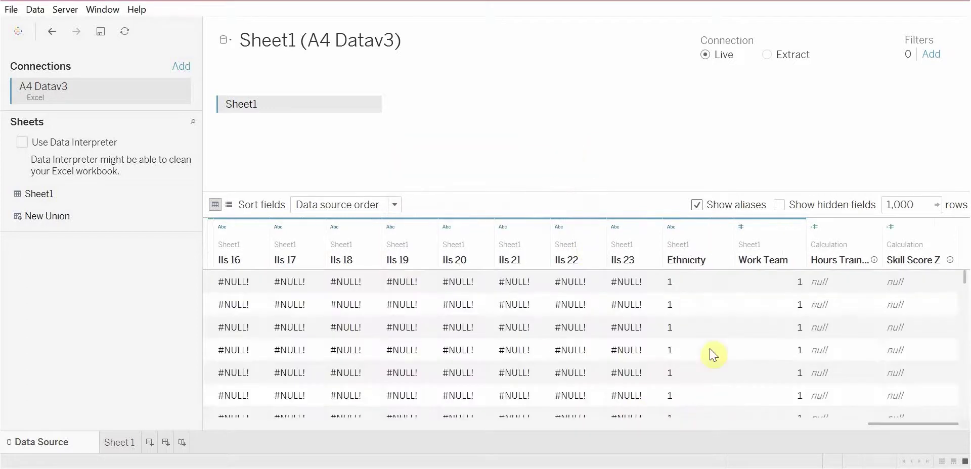
left_click(712, 242)
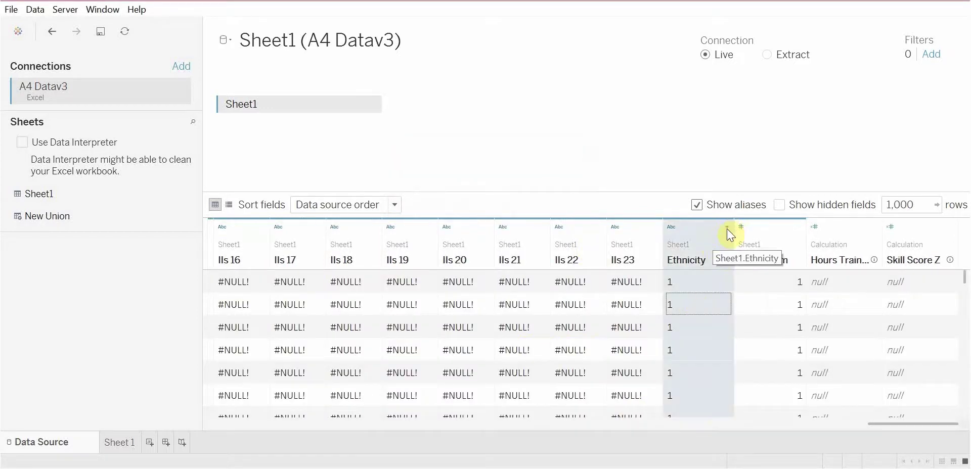
left_click(727, 229)
left_click(727, 228)
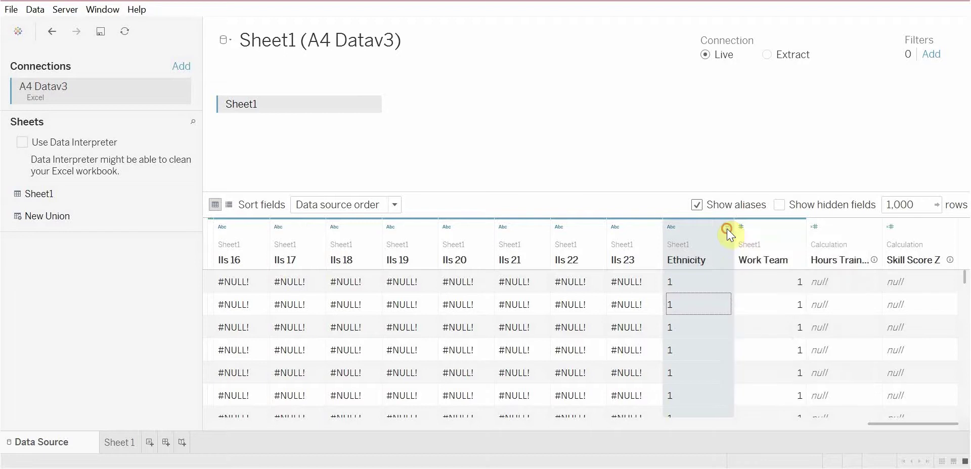
left_click(678, 226)
left_click(682, 299)
left_click(727, 228)
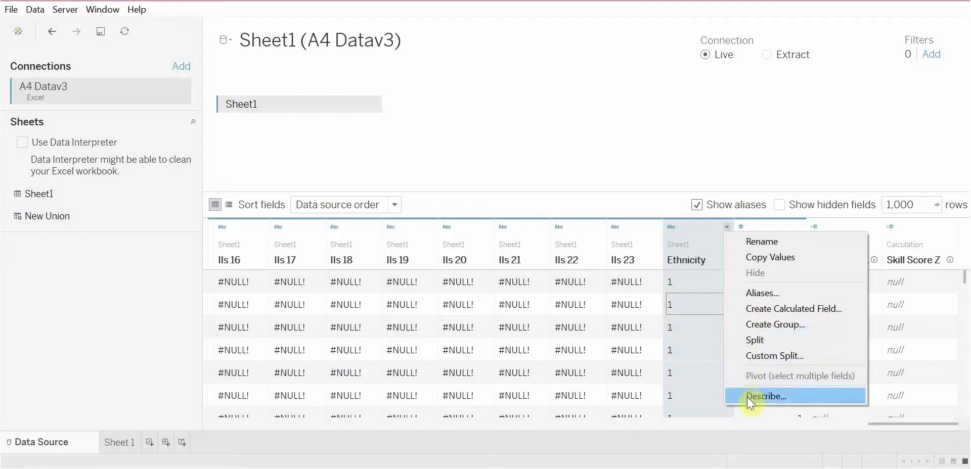
left_click(738, 293)
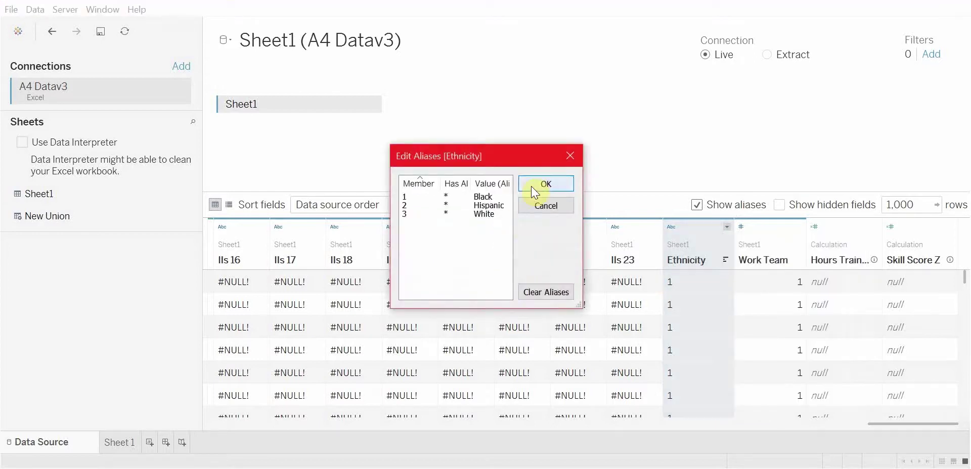
left_click(455, 183)
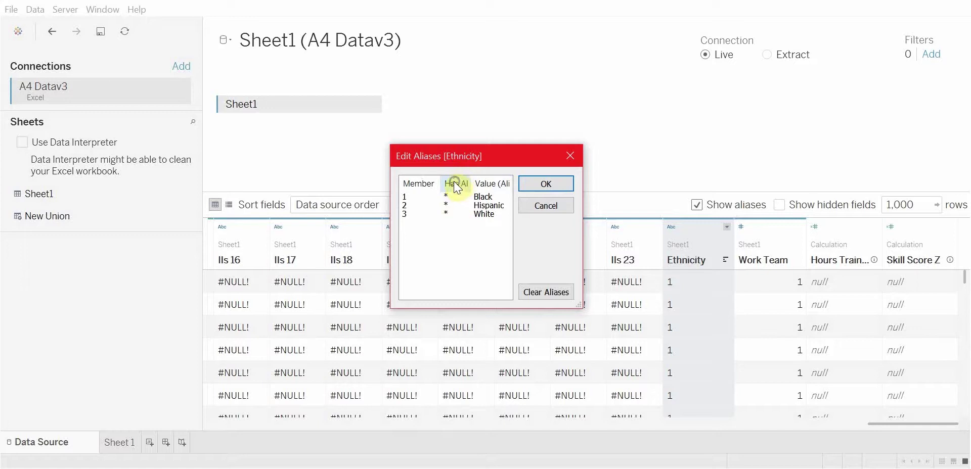
left_click(450, 238)
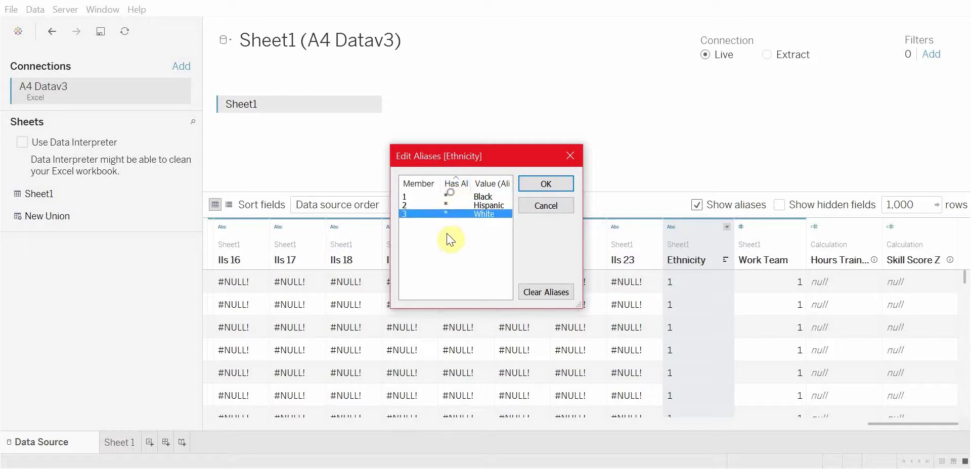
left_click(449, 185)
left_click(542, 184)
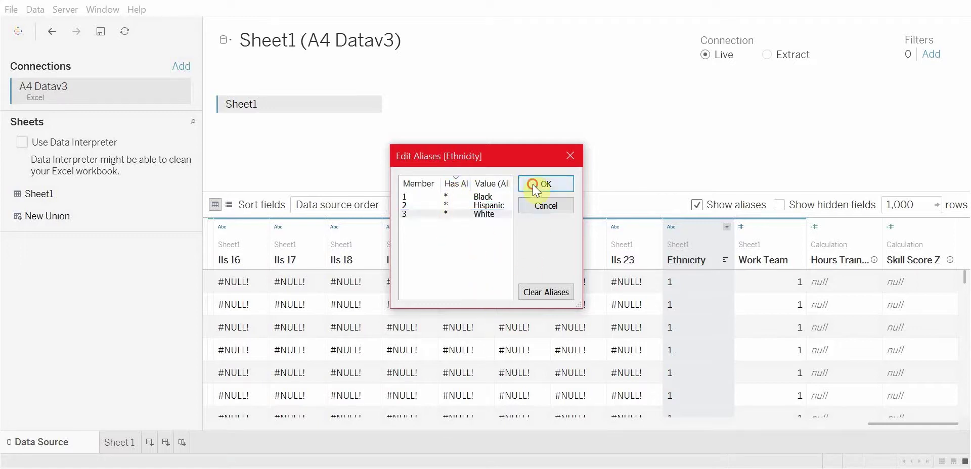
Switch from the Data Source grid back to Sheet 1, now showing Black, Hispanic and White panels
left_click(117, 444)
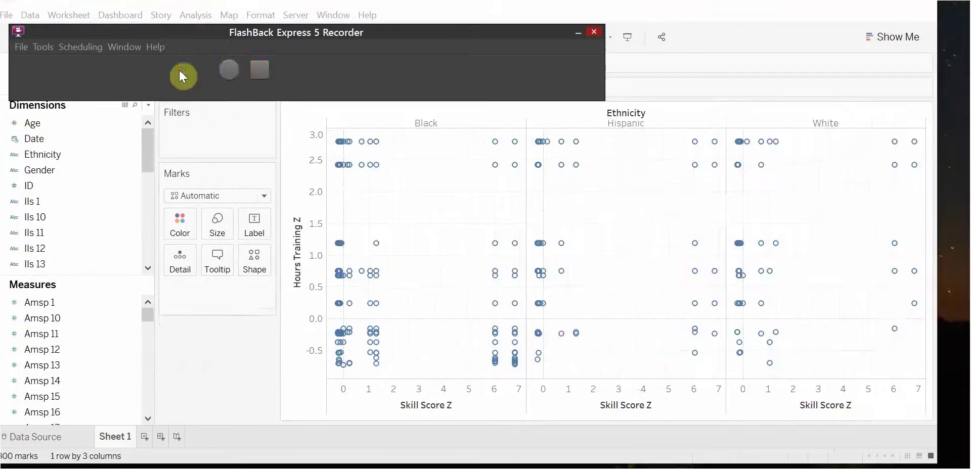
left_click(179, 71)
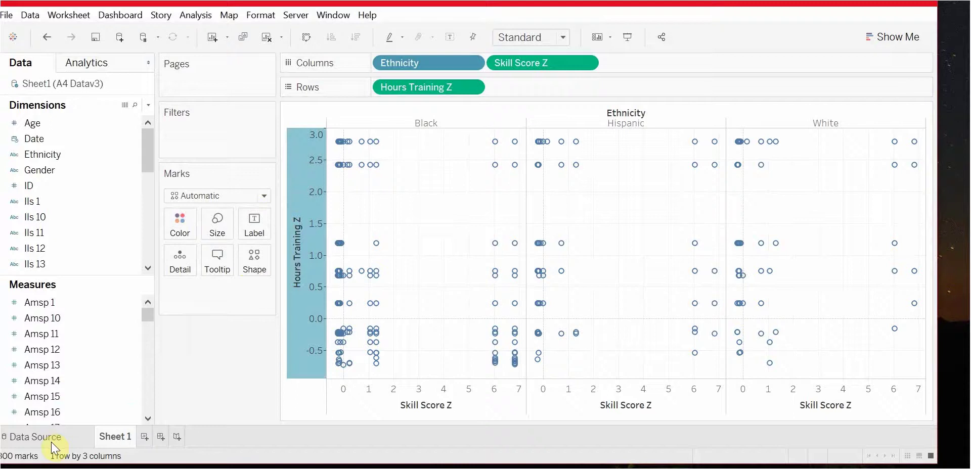
left_click(36, 437)
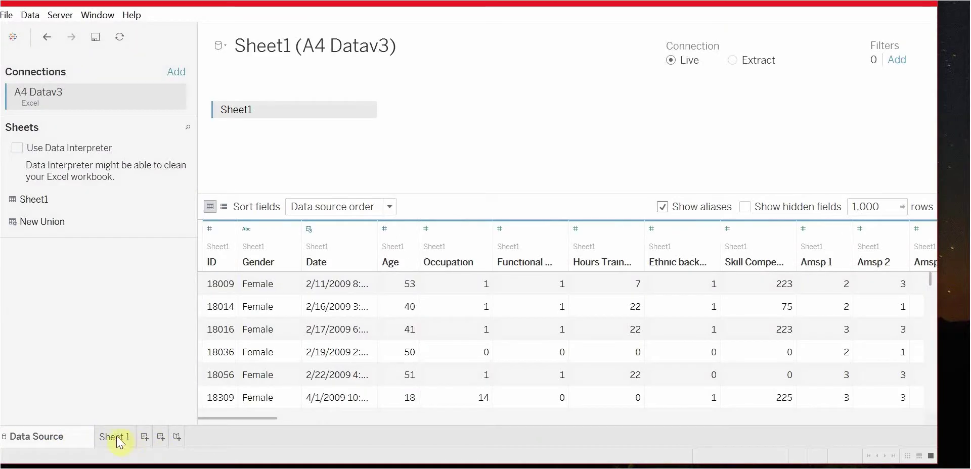
left_click_drag(256, 418, 911, 392)
left_click(114, 438)
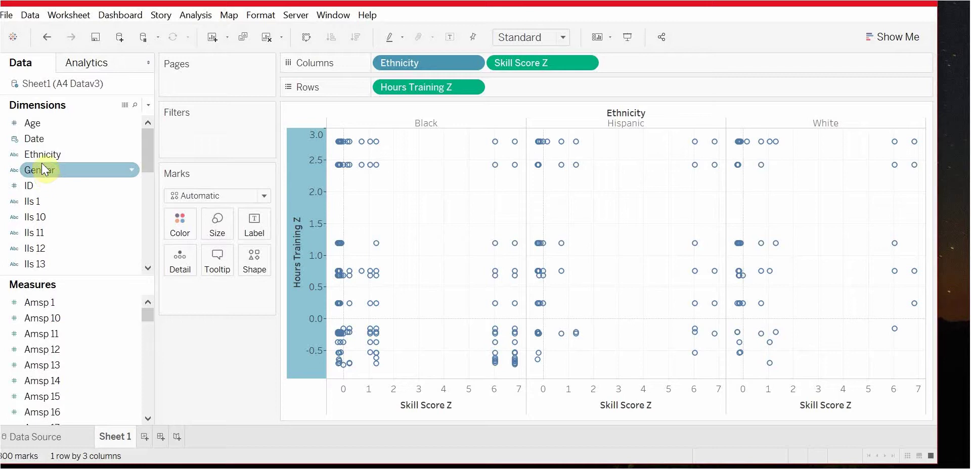
Put Gender on Color, Age on Size and Work Team on Shape
left_click_drag(37, 170, 180, 231)
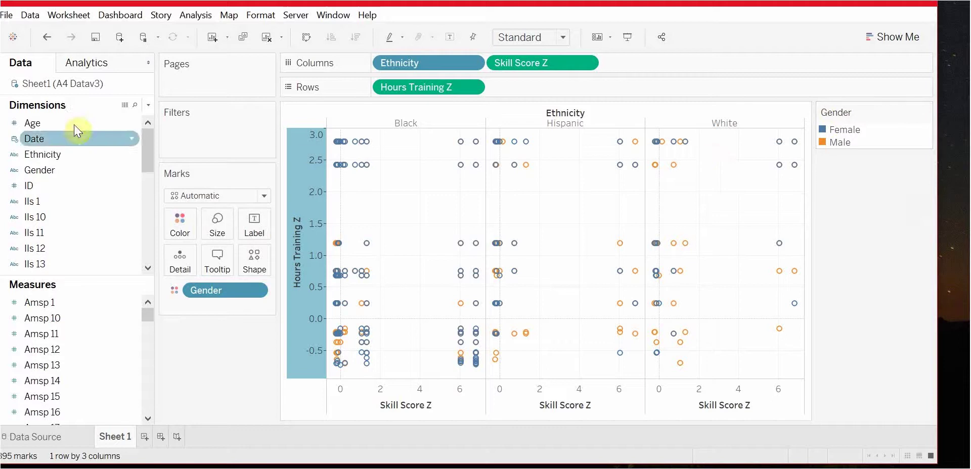
left_click_drag(39, 123, 218, 226)
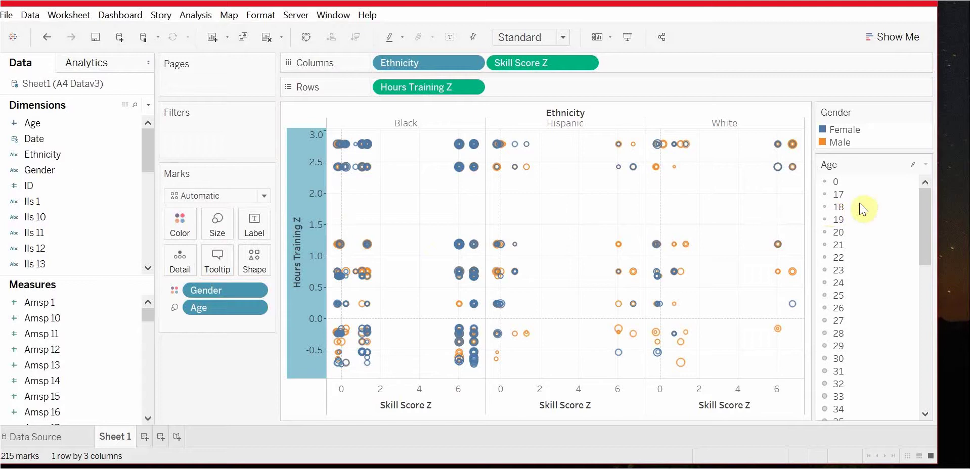
scroll(861, 349, "down", 15)
scroll(859, 352, "up", 15)
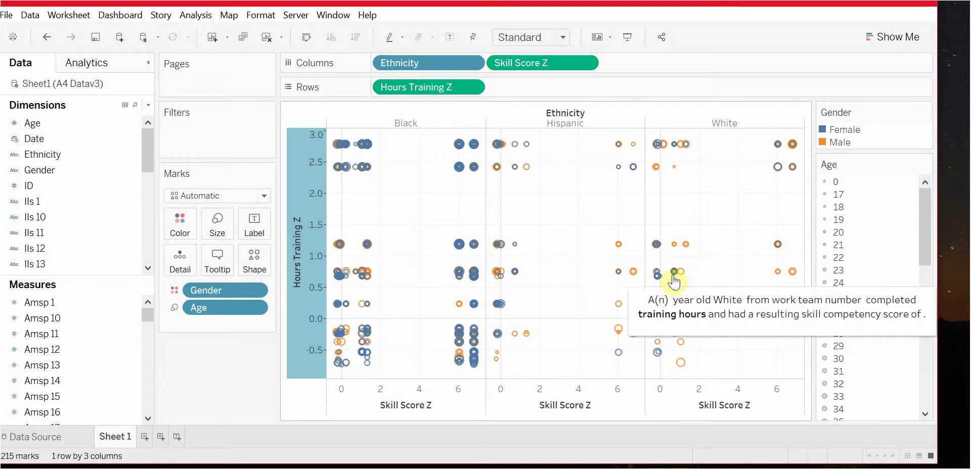
mouse_move(627, 282)
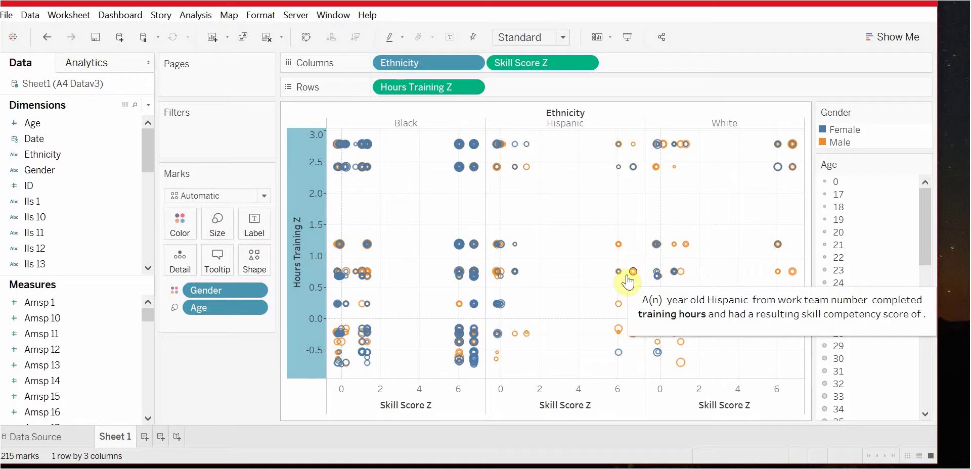
scroll(97, 237, "down", 7)
left_click(98, 248)
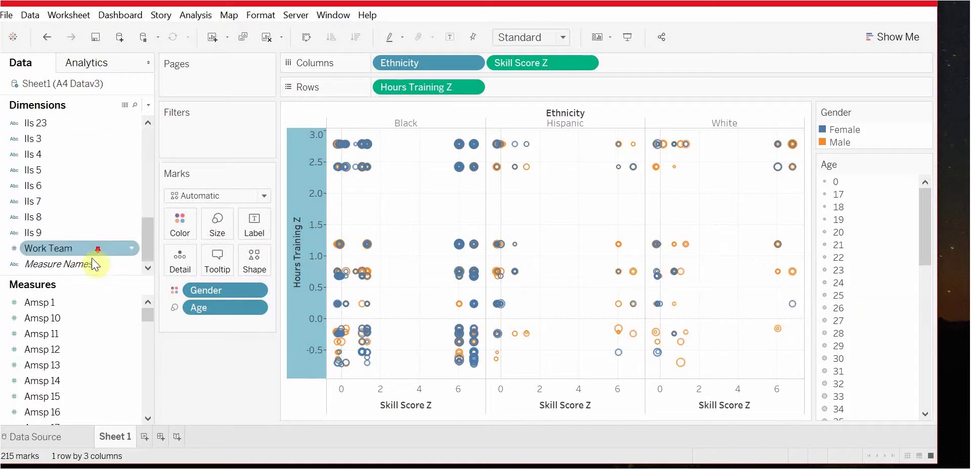
left_click_drag(66, 246, 255, 258)
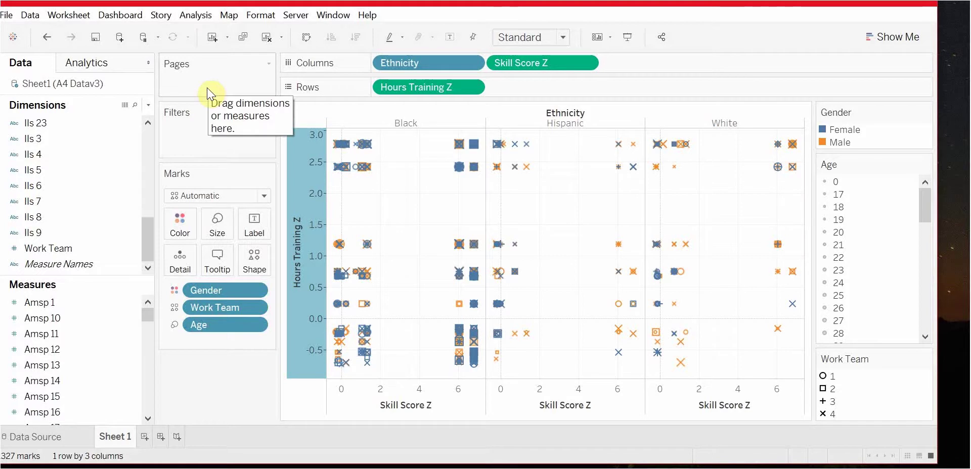
Drop a Linear Trend Line from the Analytics pane, then return to the Data pane
left_click(93, 67)
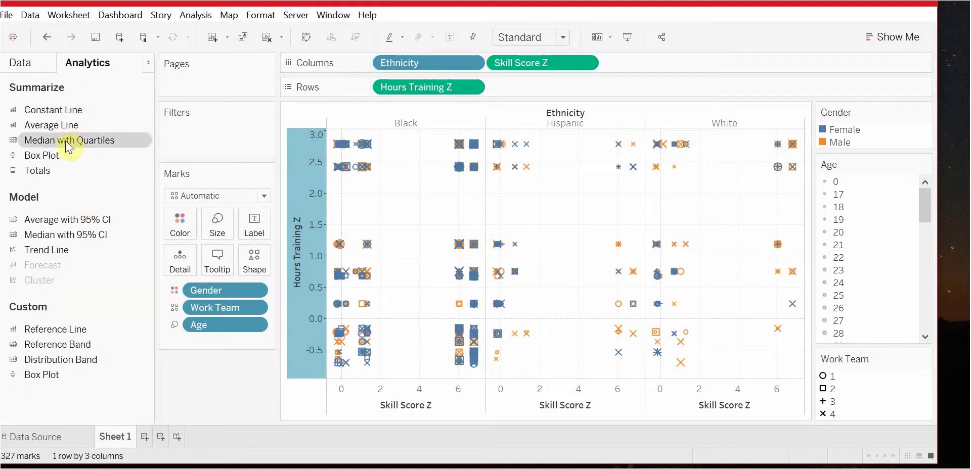
left_click_drag(55, 251, 409, 130)
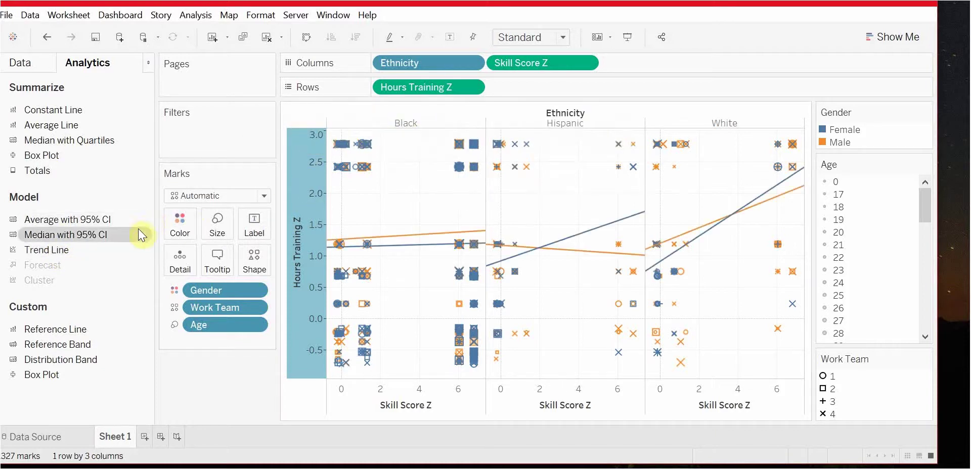
left_click(21, 63)
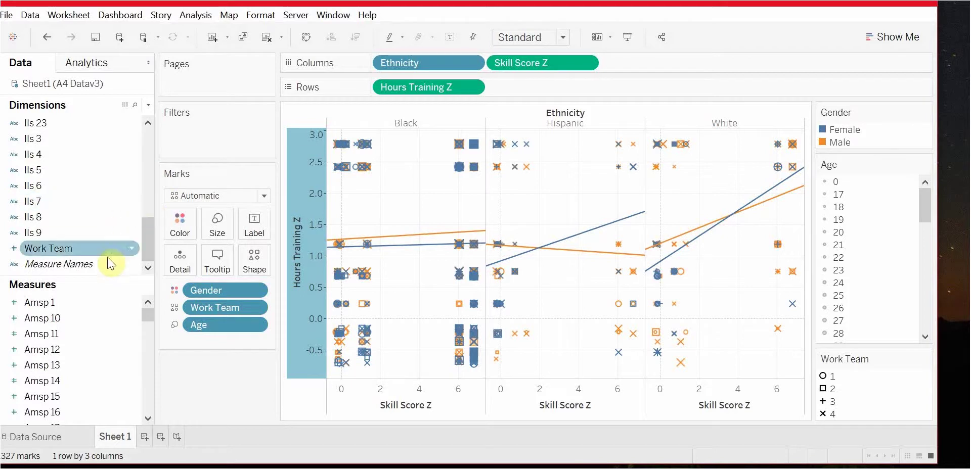
left_click_drag(198, 292, 205, 292)
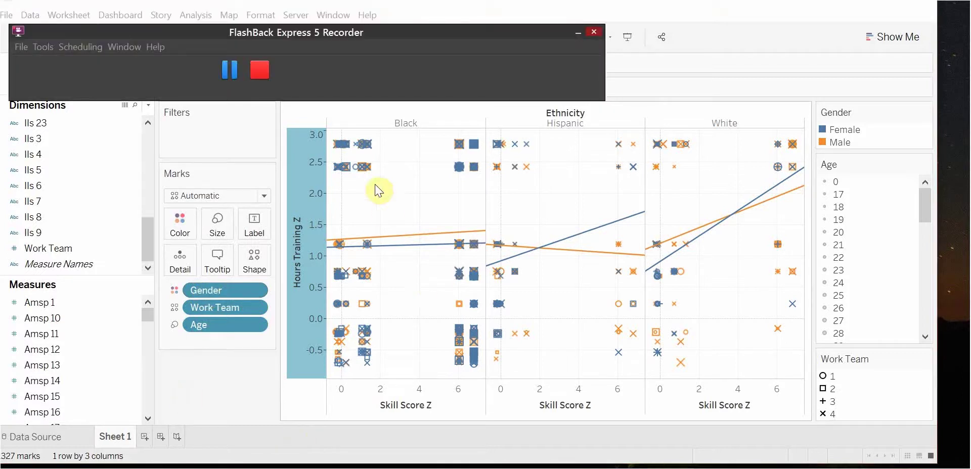
Drop Trend Line on Linear again for Male and Female lines per Ethnicity panel
left_click(226, 80)
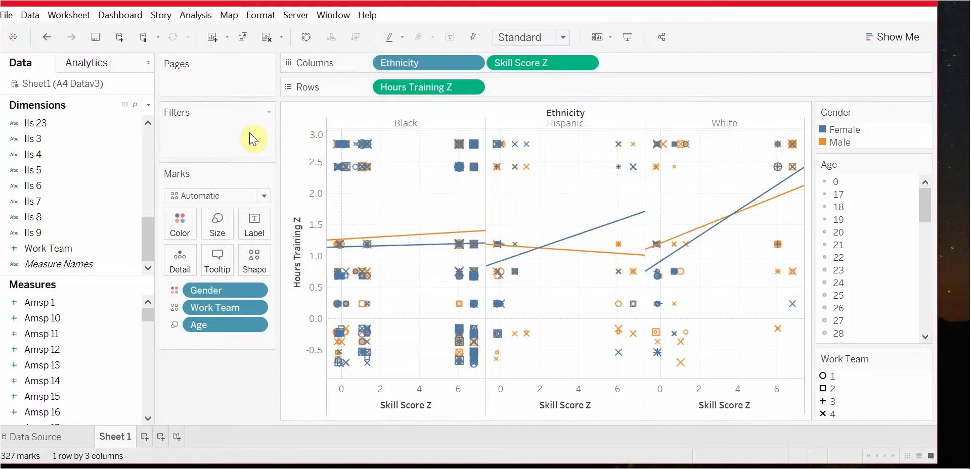
scroll(113, 201, "up", 7)
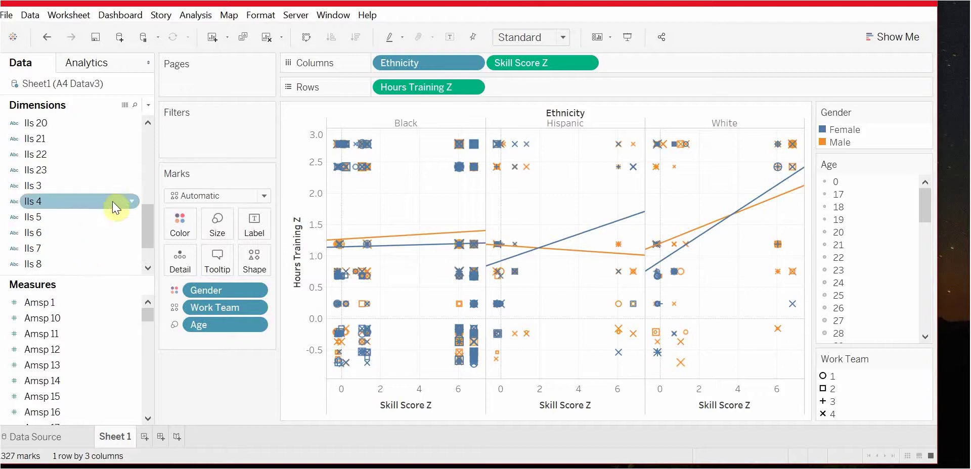
left_click(75, 153)
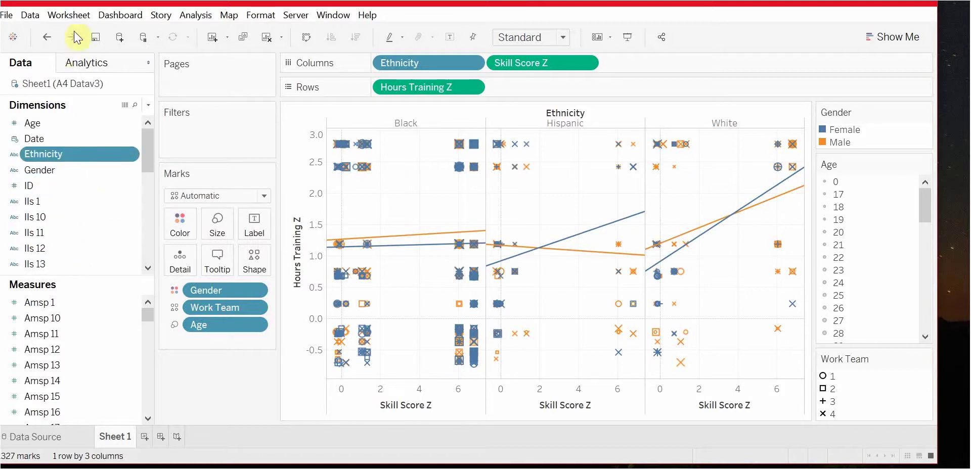
left_click(81, 62)
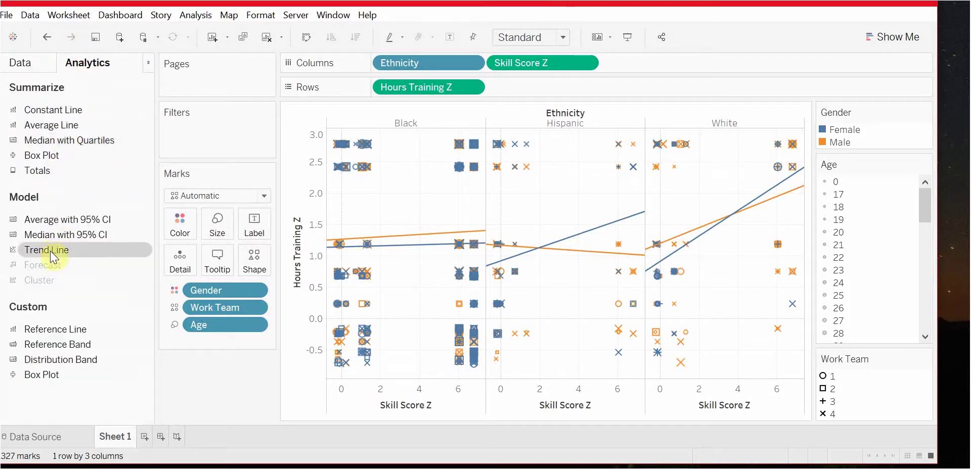
left_click_drag(46, 249, 354, 129)
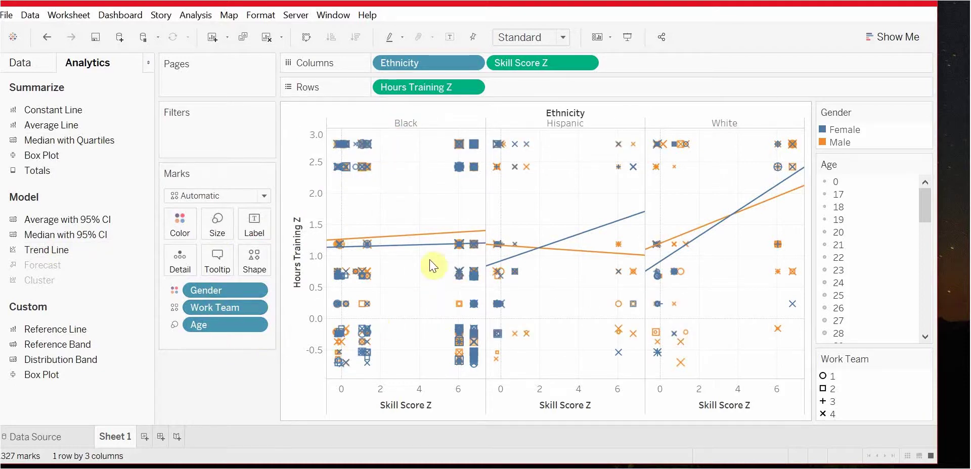
mouse_move(417, 257)
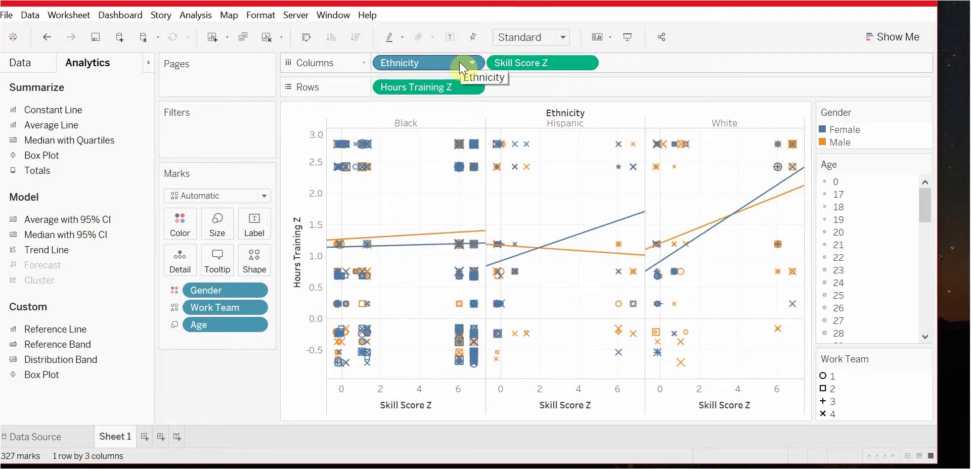
left_click(472, 62)
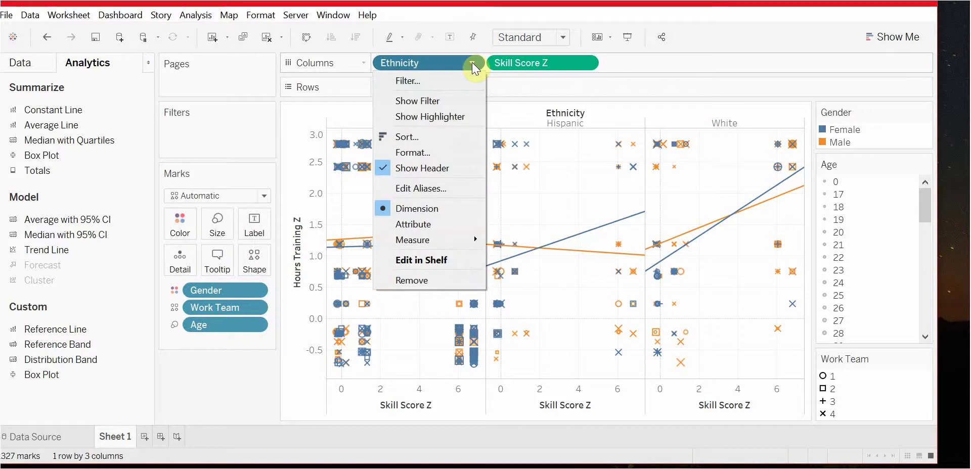
left_click(472, 62)
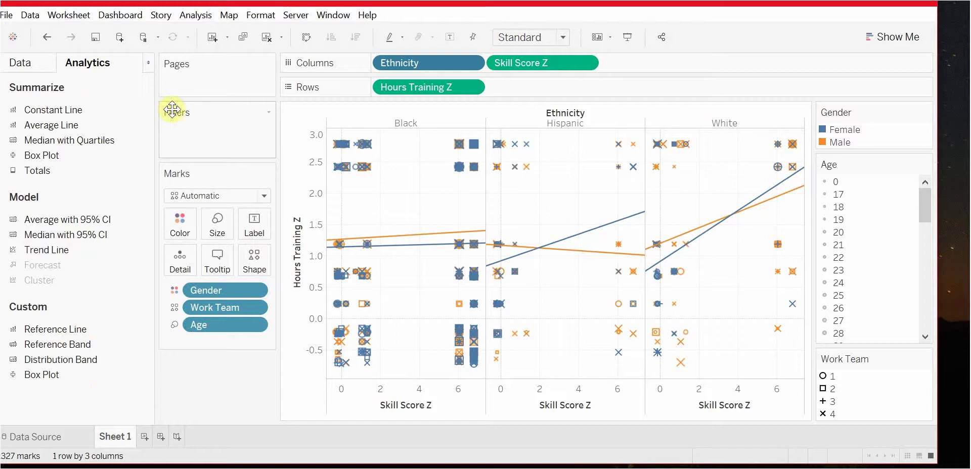
Put summed Hours Training and Skill Competency Score on the marks' Detail, removing SUM(Skill Score Z)
left_click(30, 63)
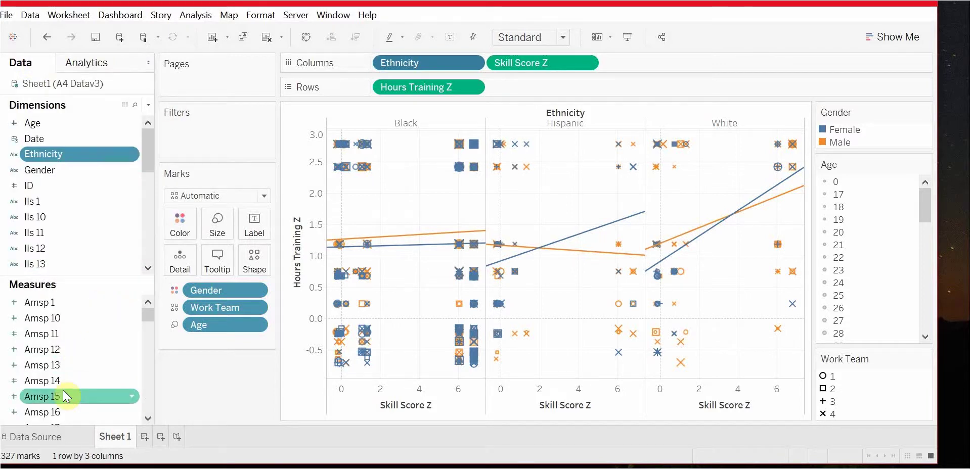
scroll(63, 390, "down", 12)
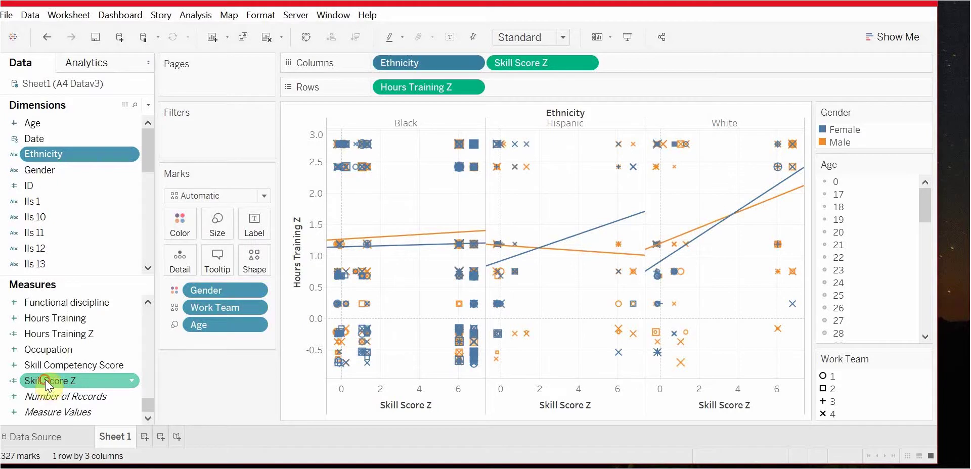
left_click_drag(44, 381, 169, 258)
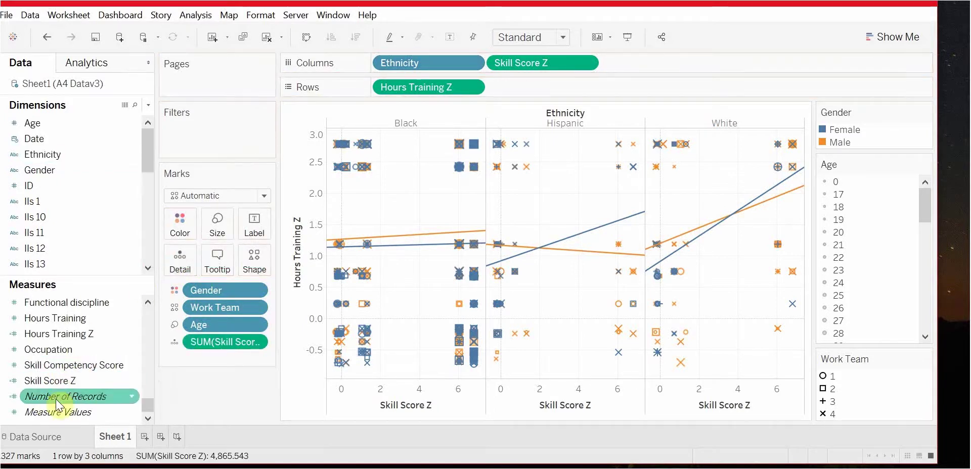
left_click_drag(61, 318, 177, 266)
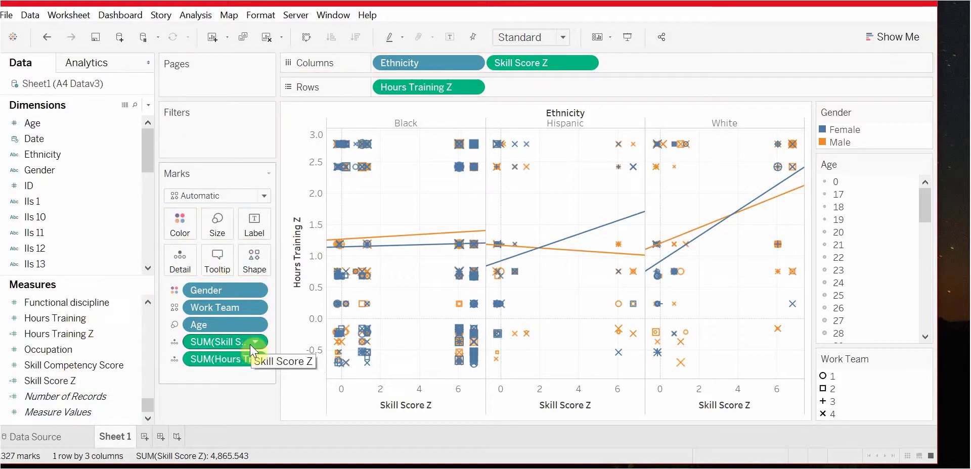
mouse_move(243, 342)
left_mouse_down()
mouse_move(81, 360)
mouse_move(239, 355)
left_mouse_up()
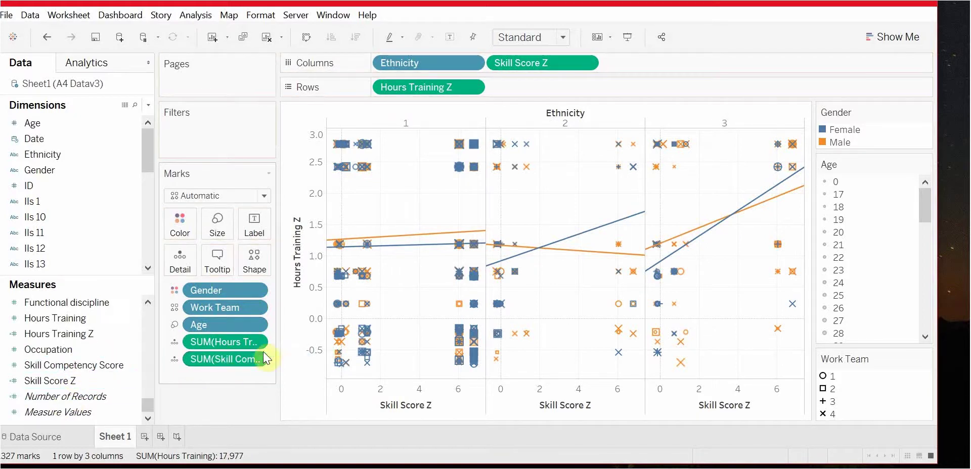
Delete all the default text in the marks' tooltip editor, then bring up Windows search
left_click(217, 260)
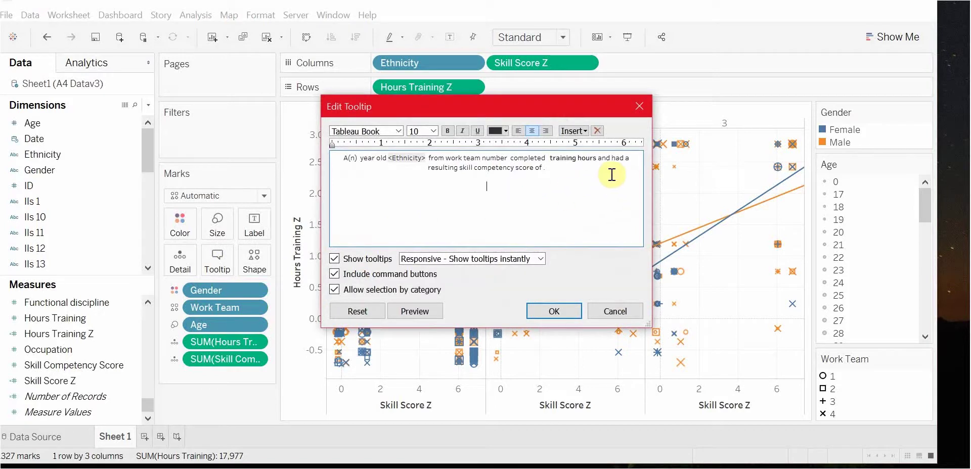
left_click(550, 170)
key("ctrl+a")
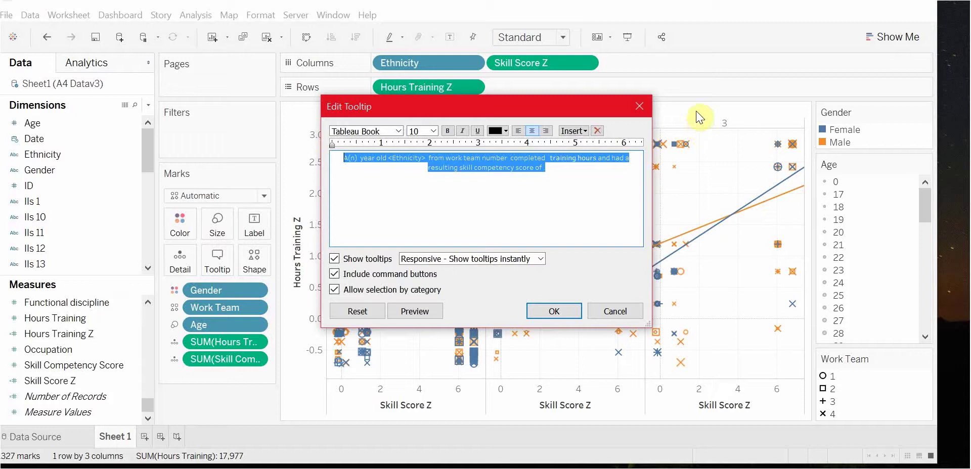
key("Delete")
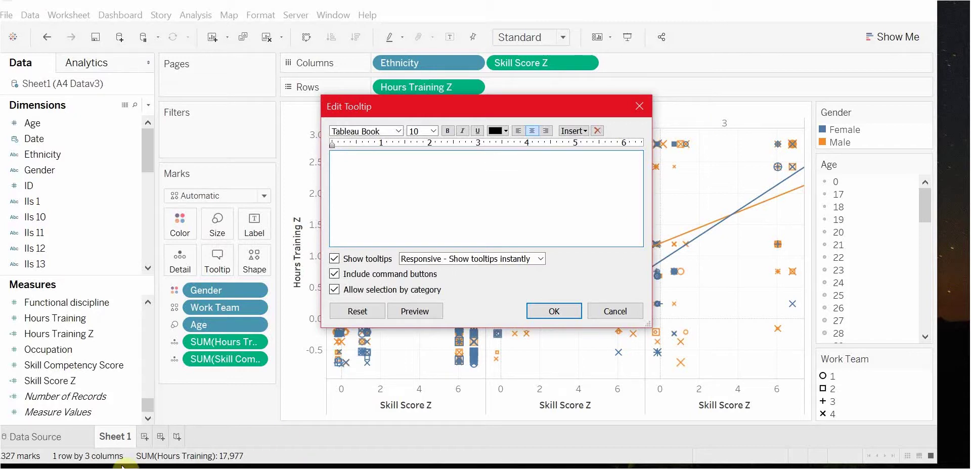
key("super")
Open the A4 Variable Key file in Notepad and select its first tooltip sentence
type("text")
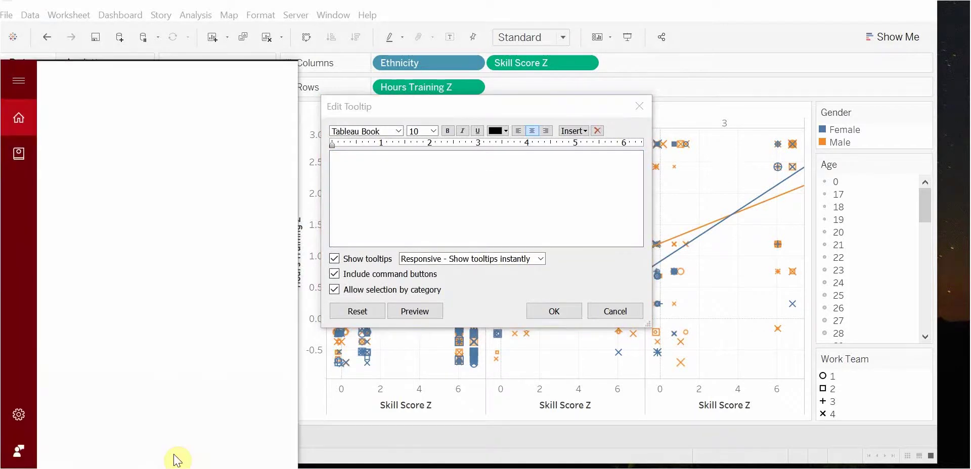
left_click(158, 147)
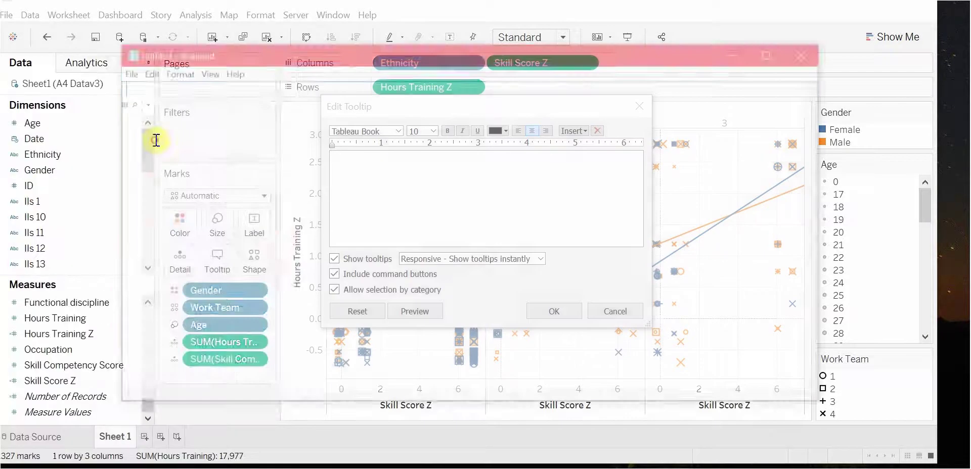
left_click(121, 70)
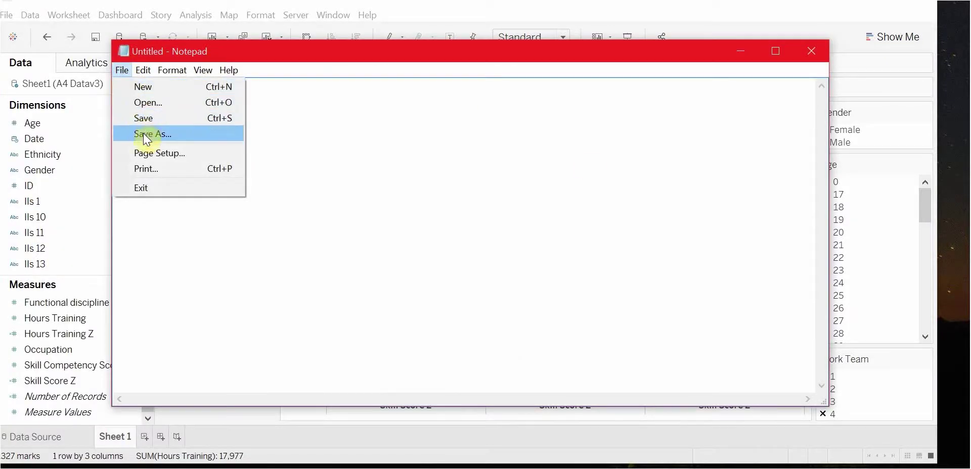
left_click(143, 103)
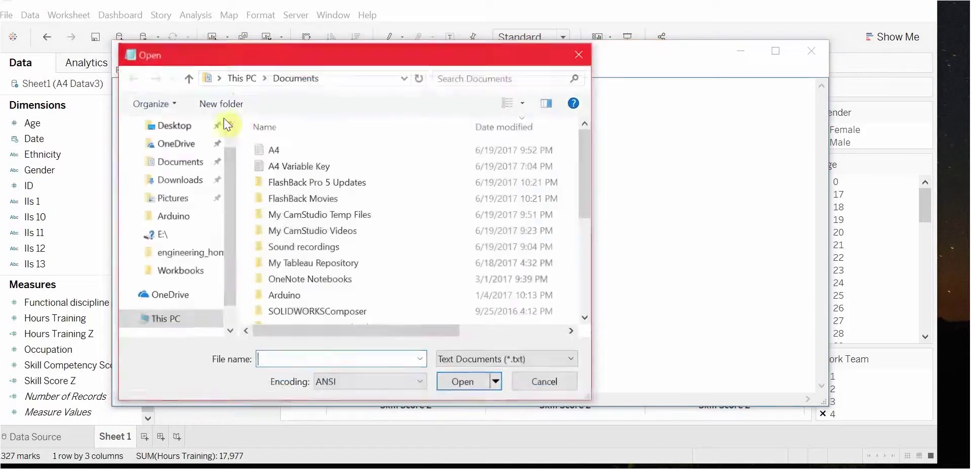
left_click(293, 166)
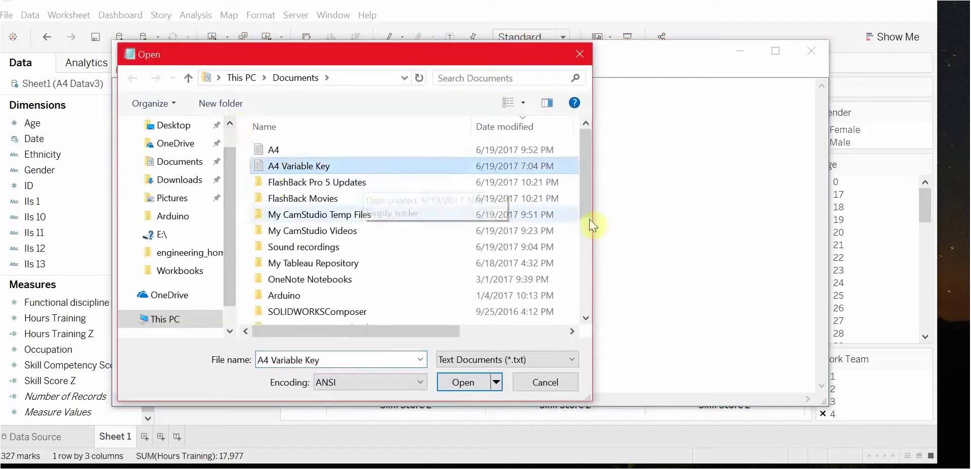
left_click(466, 382)
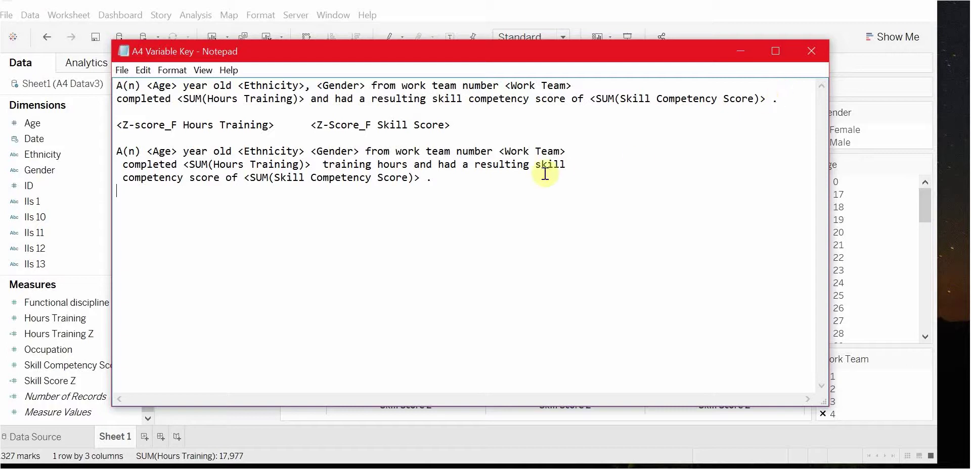
left_click_drag(459, 174, 51, 158)
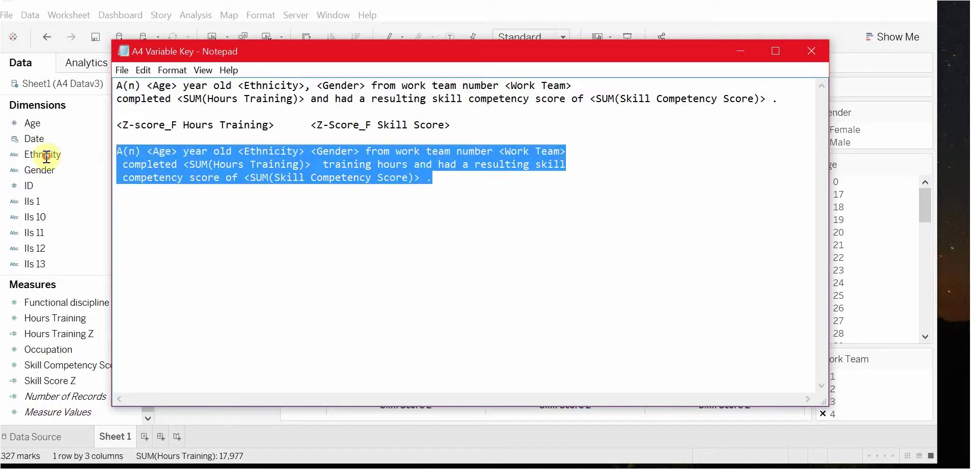
left_click_drag(779, 100, 30, 82)
key("ctrl+c")
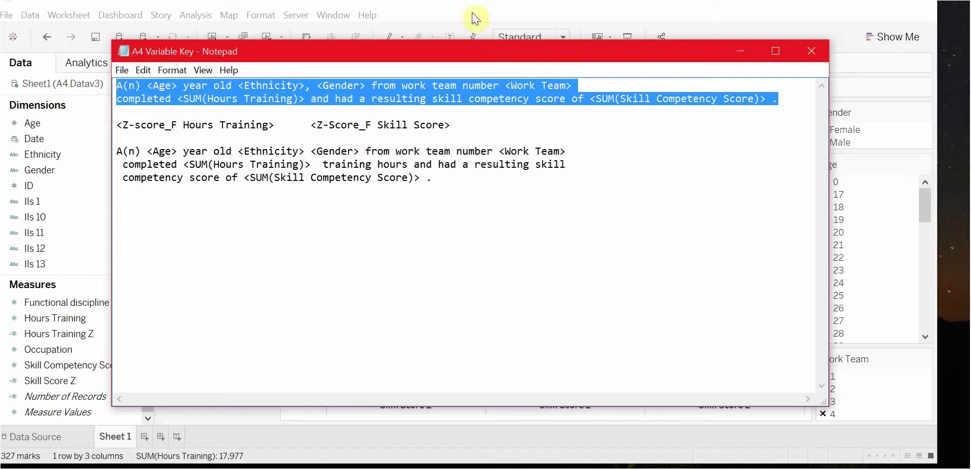
Paste the copied sentence into the tooltip, centre-align it, and apply it to the marks
left_click(742, 51)
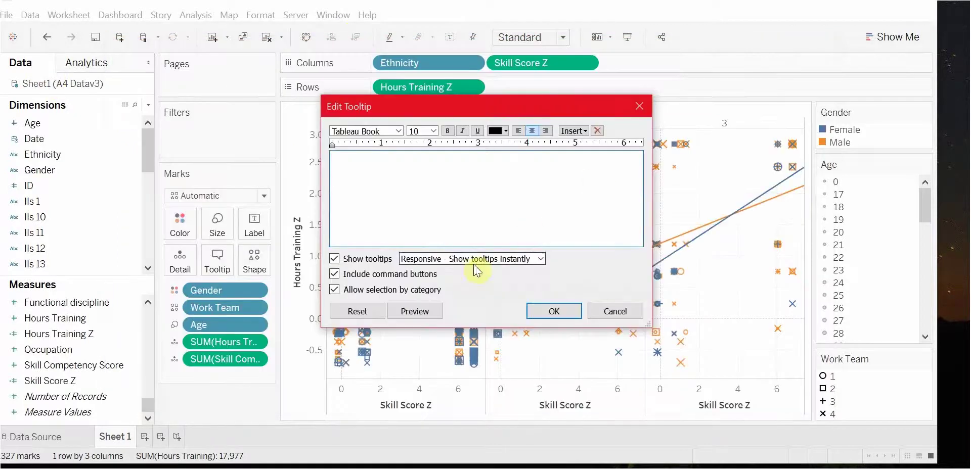
key("ctrl+v")
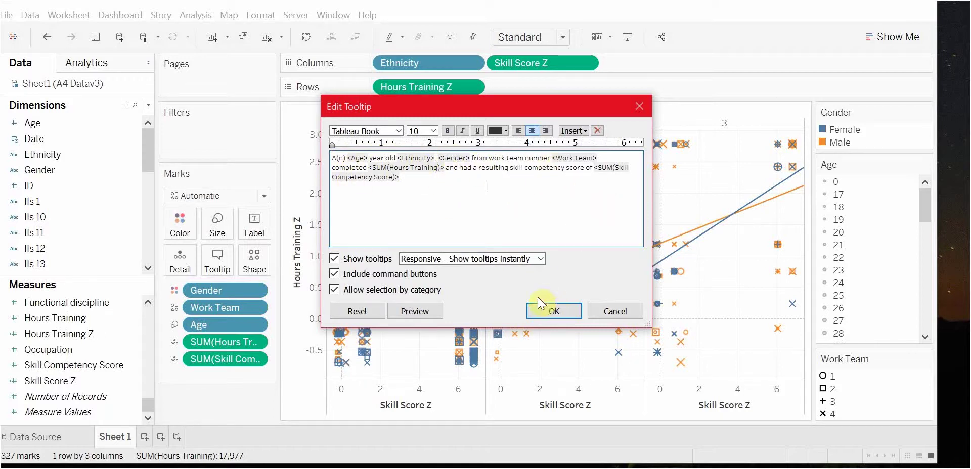
left_click(531, 131)
left_click(555, 312)
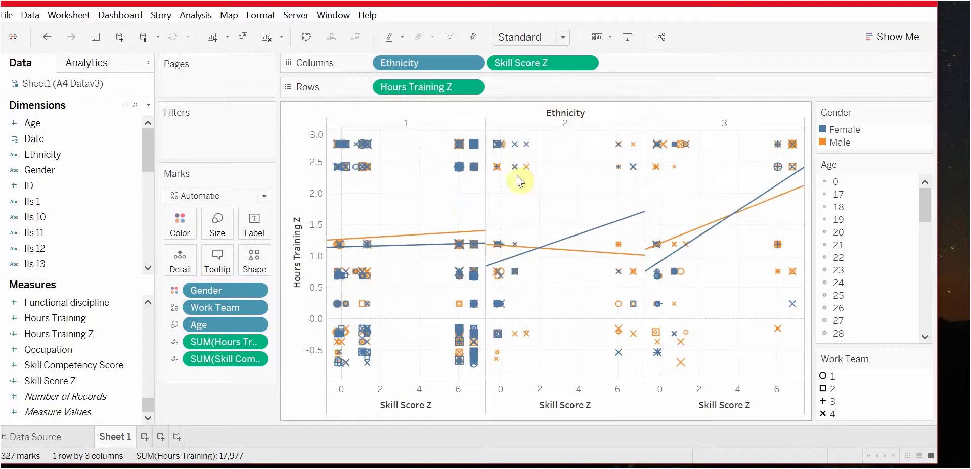
Reopen the tooltip editor and close it again without changes
mouse_move(516, 172)
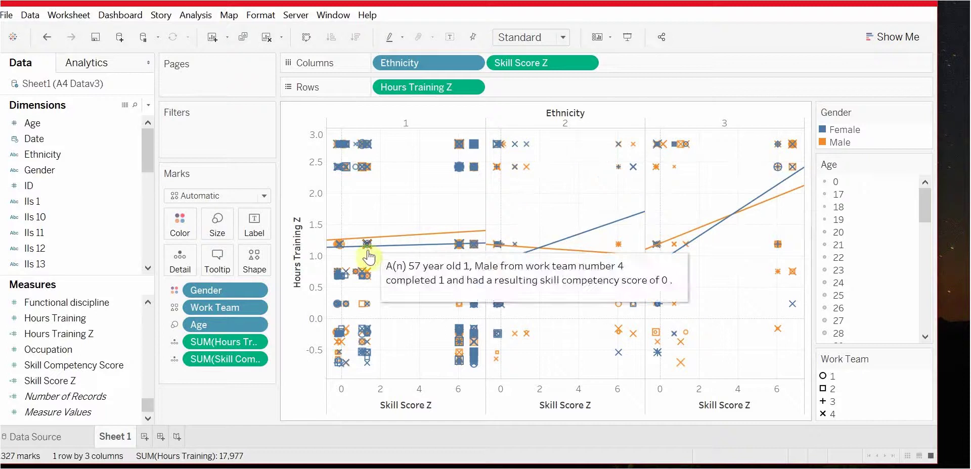
left_click(215, 260)
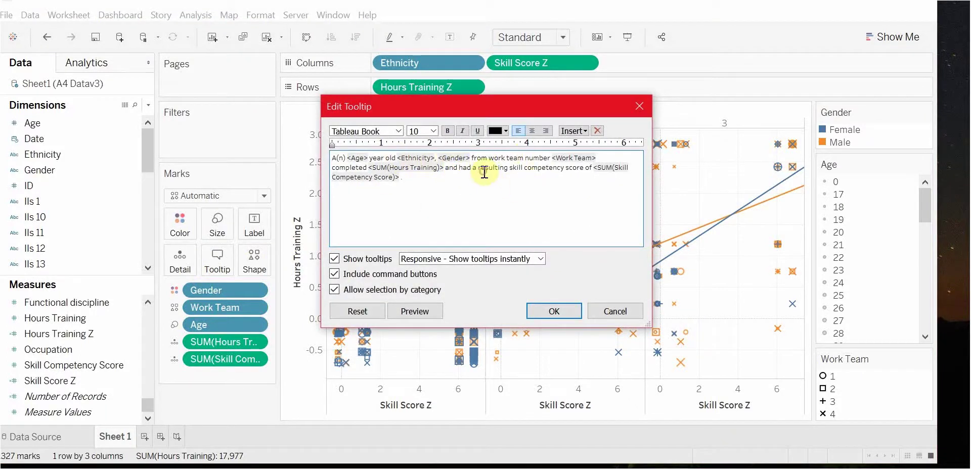
left_click(554, 311)
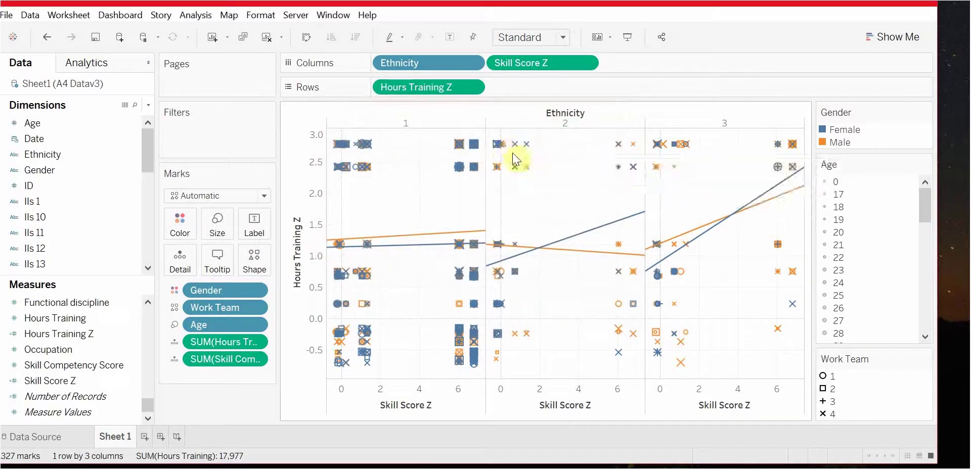
Add 'hours' after the Hours Training total and remove the comma after Ethnicity in the tooltip
mouse_move(513, 151)
left_click(217, 259)
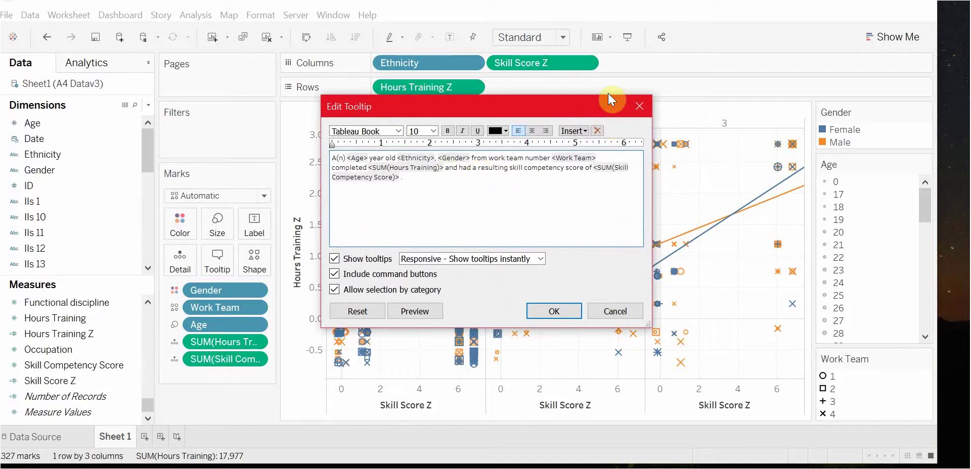
type("hp")
key("BackSpace")
type("ours")
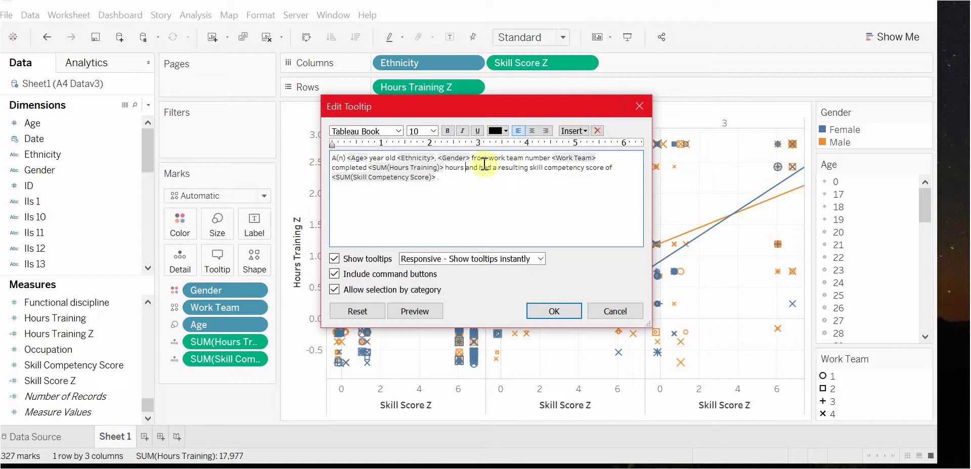
key("BackSpace")
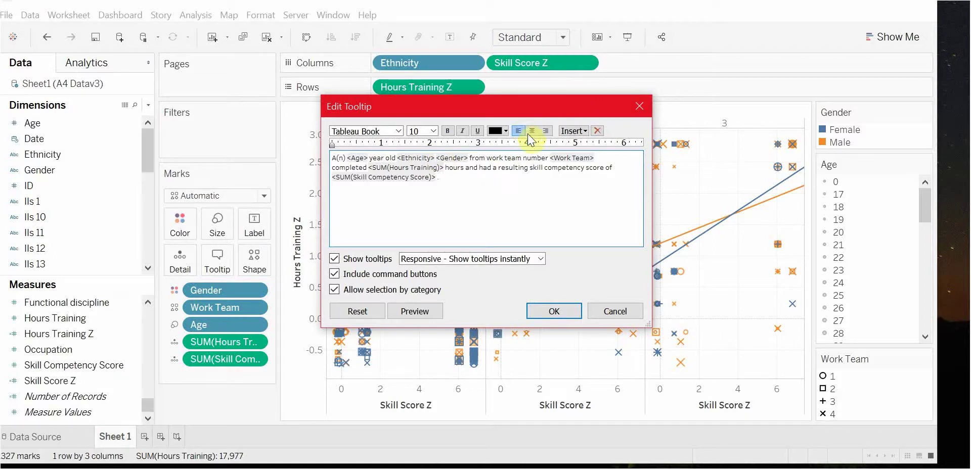
left_click(547, 309)
mouse_move(631, 169)
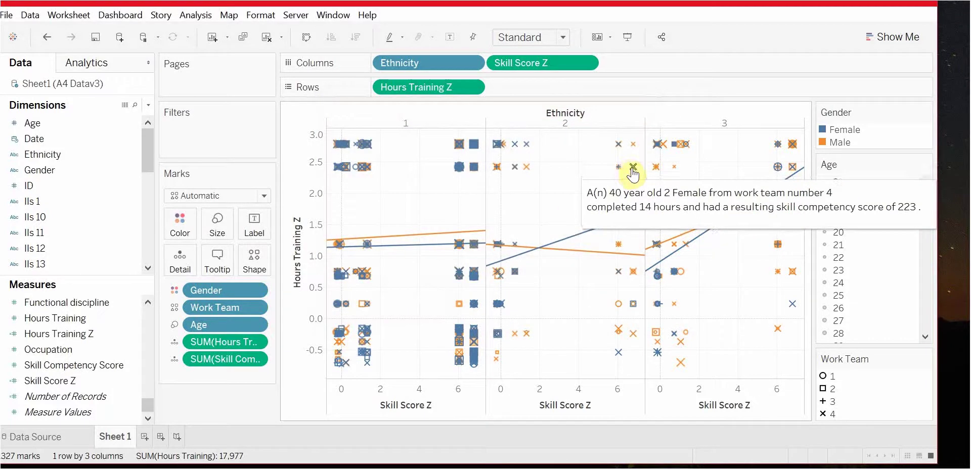